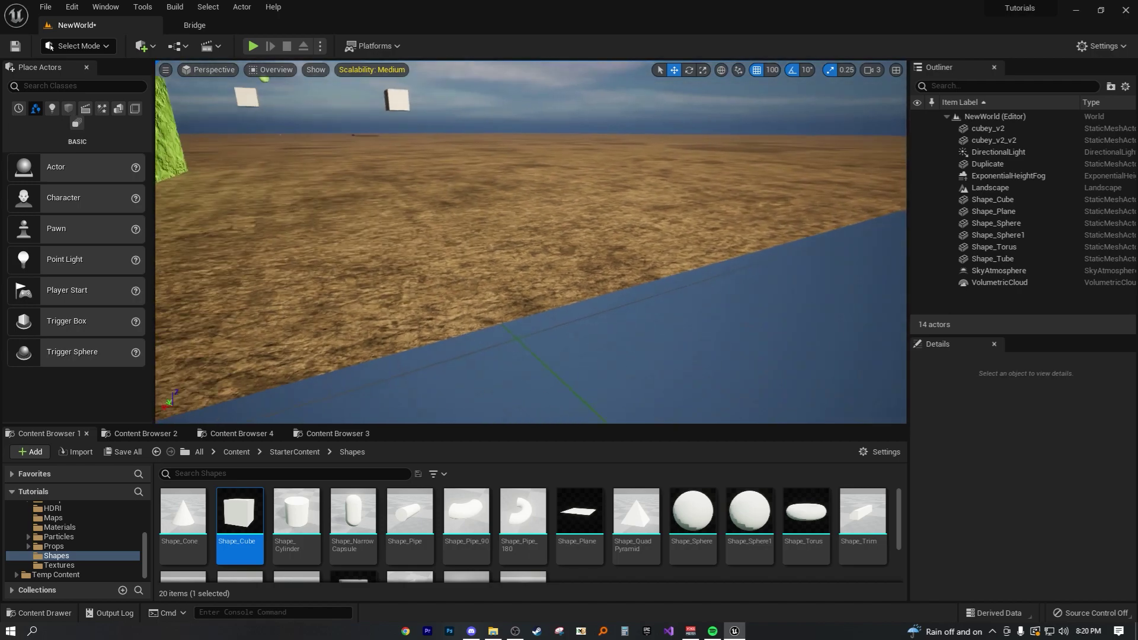
Step: Select the white cube cubey_v2_v2 on the landscape and frame it closely
{"action": "key", "text": "w"}
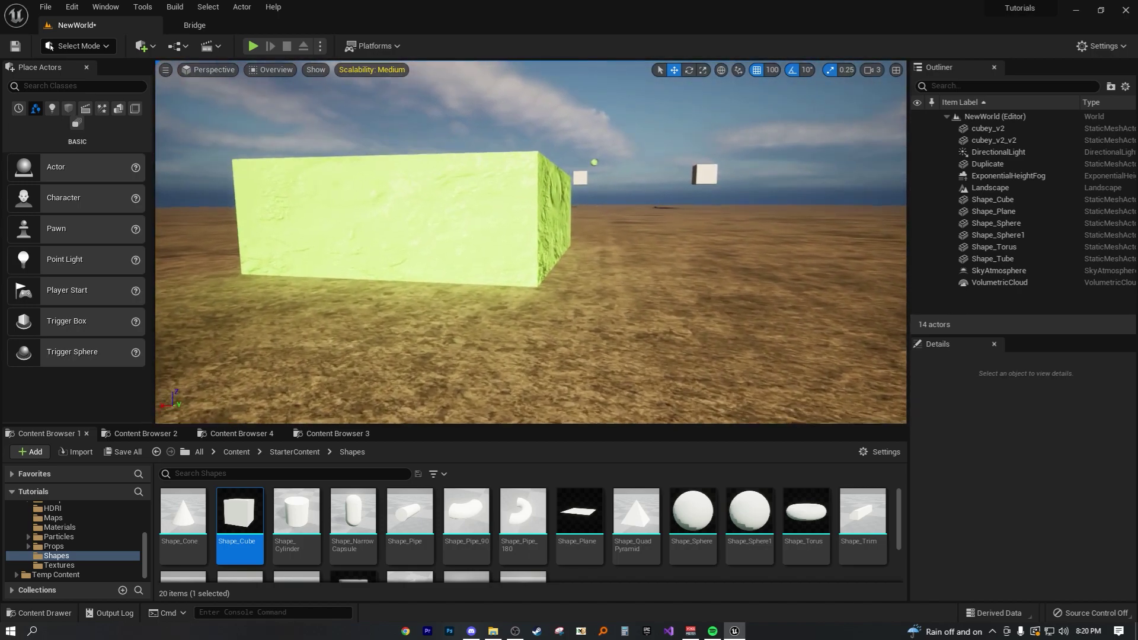
{"action": "key", "text": "e"}
{"action": "mouse_move", "coordinate": [530, 242]}
{"action": "right_mouse_down"}
{"action": "mouse_move", "coordinate": [579, 252]}
{"action": "mouse_move", "coordinate": [587, 233]}
{"action": "mouse_move", "coordinate": [513, 252]}
{"action": "right_mouse_up"}
{"action": "key", "text": "w"}
{"action": "key", "text": "e"}
{"action": "mouse_move", "coordinate": [520, 208]}
{"action": "right_mouse_down"}
{"action": "mouse_move", "coordinate": [529, 226]}
{"action": "mouse_move", "coordinate": [531, 216]}
{"action": "right_mouse_up"}
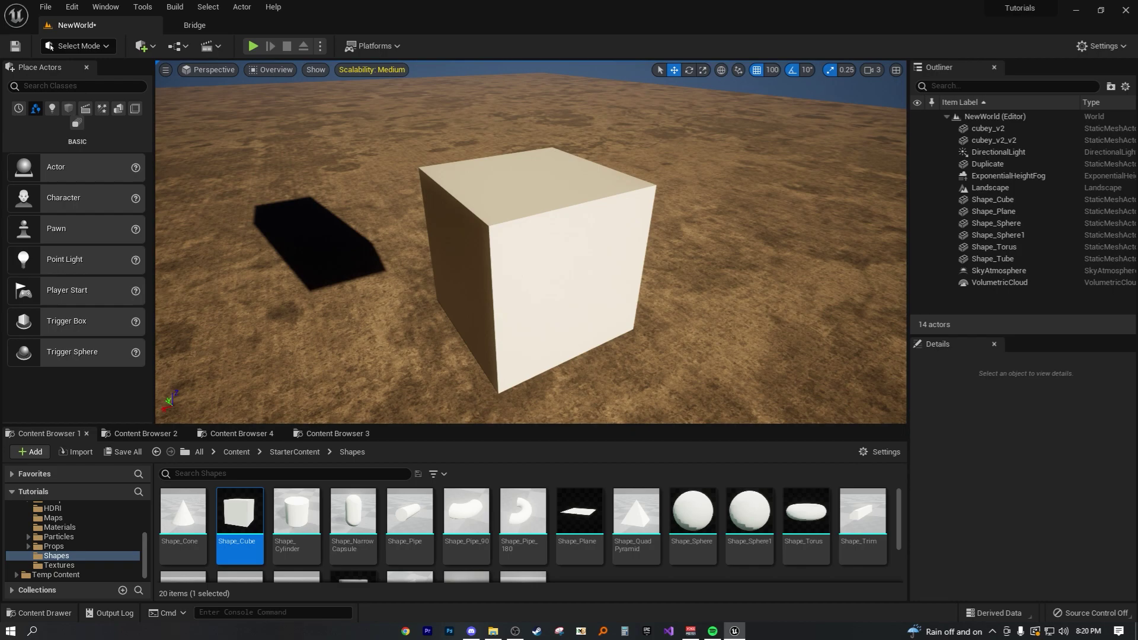
{"action": "right_click_drag", "start_coordinate": [531, 242], "coordinate": [569, 332]}
{"action": "left_click", "coordinate": [533, 252]}
{"action": "key", "text": "f"}
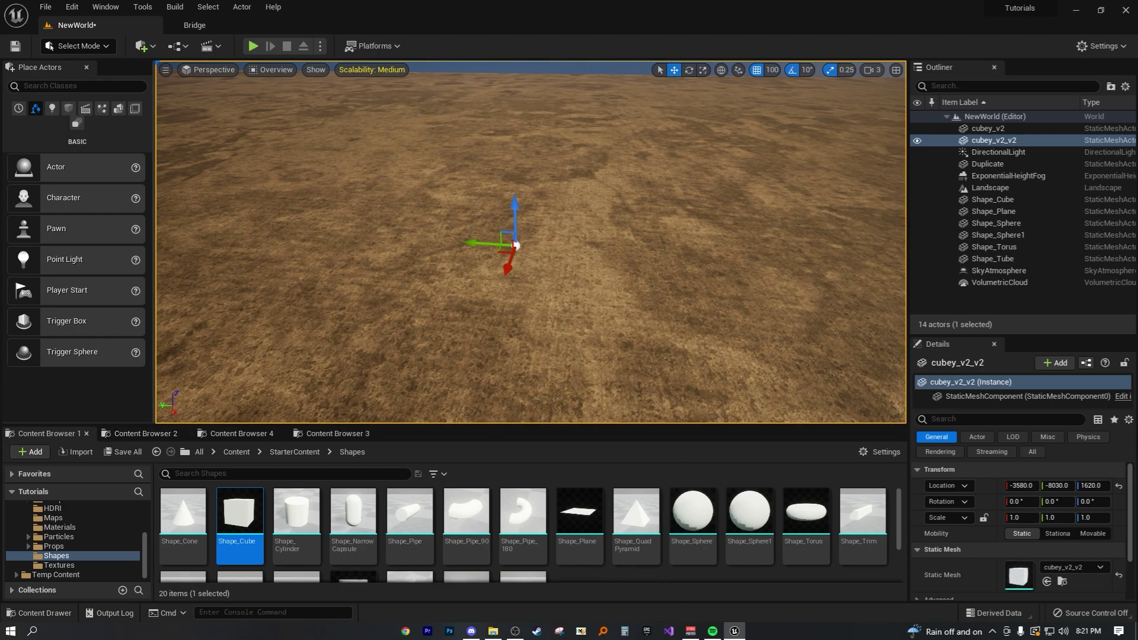
{"action": "right_click_drag", "start_coordinate": [514, 244], "coordinate": [350, 299]}
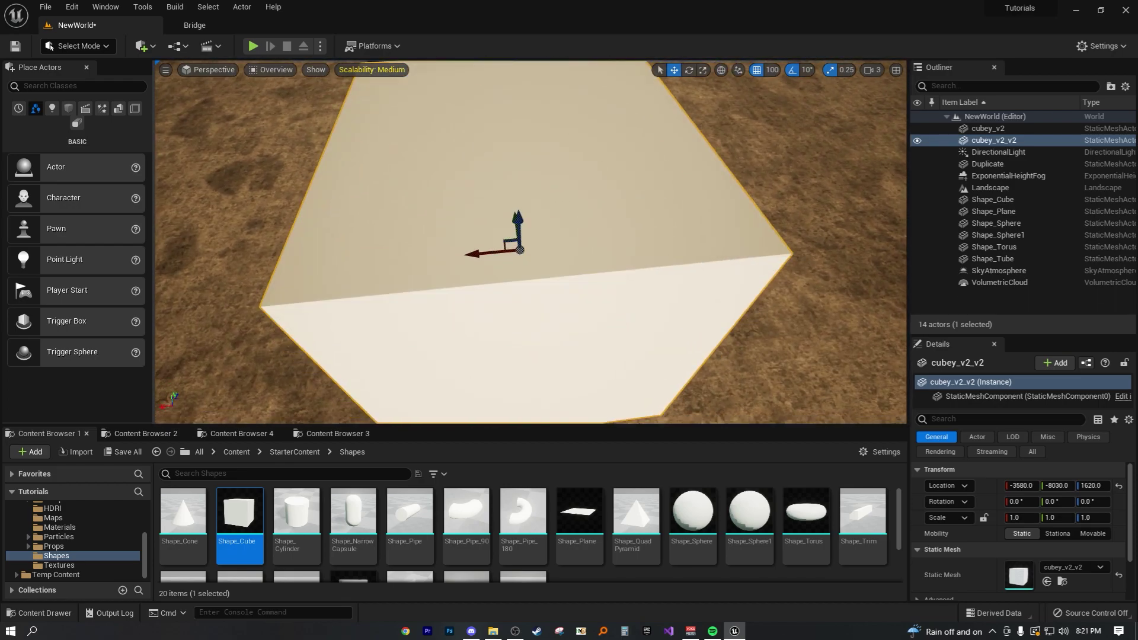
Step: Try rotating the cube 90° about its Y axis around the current pivot and turn it back to 0°
{"action": "key", "text": "e"}
{"action": "left_click_drag", "start_coordinate": [476, 226], "coordinate": [502, 208]}
{"action": "left_click_drag", "start_coordinate": [454, 255], "coordinate": [438, 281]}
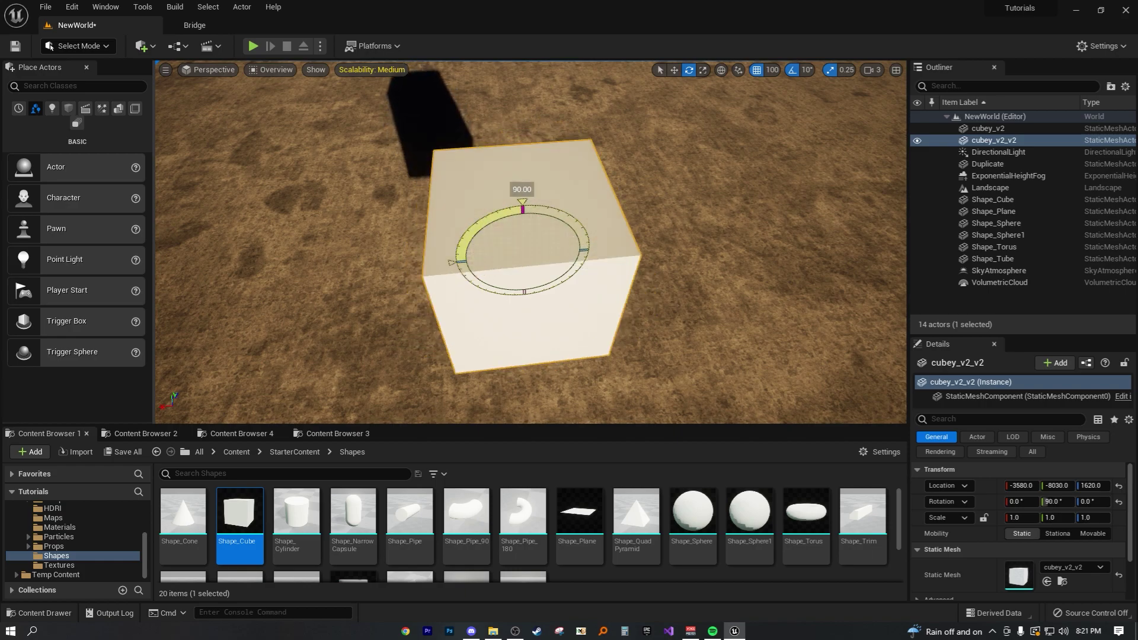
{"action": "left_click_drag", "start_coordinate": [522, 209], "coordinate": [457, 265]}
{"action": "right_click_drag", "start_coordinate": [457, 265], "coordinate": [403, 264]}
Step: Move the cube's pivot temporarily out beside the cube and try the rotation tool around it
{"action": "key", "text": "w"}
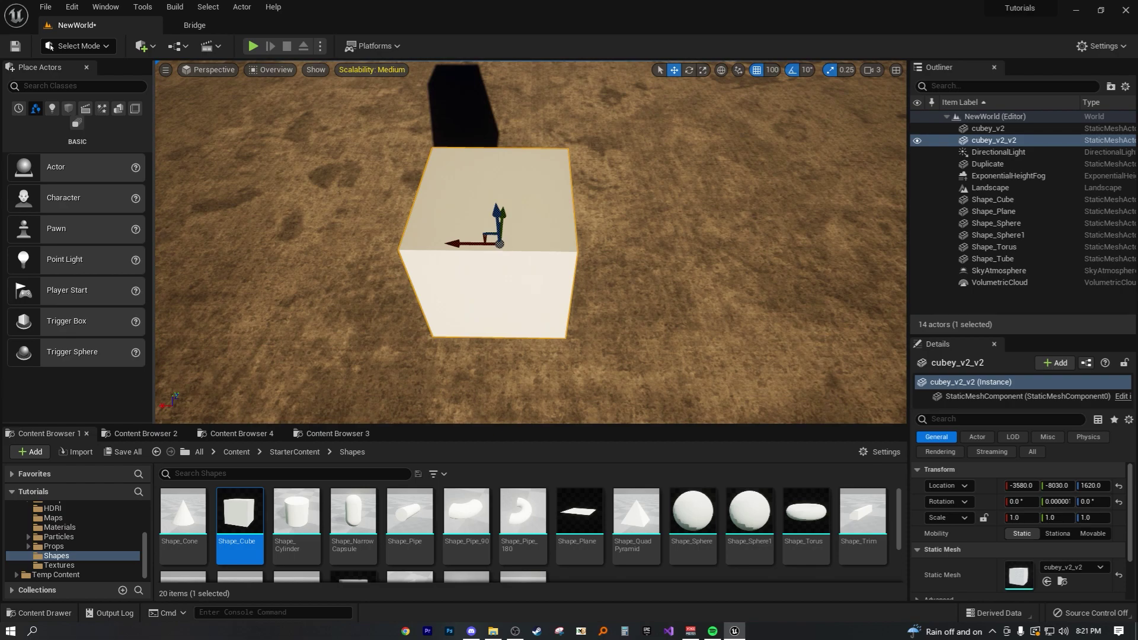
{"action": "middle_click_drag", "start_coordinate": [499, 244], "coordinate": [752, 243]}
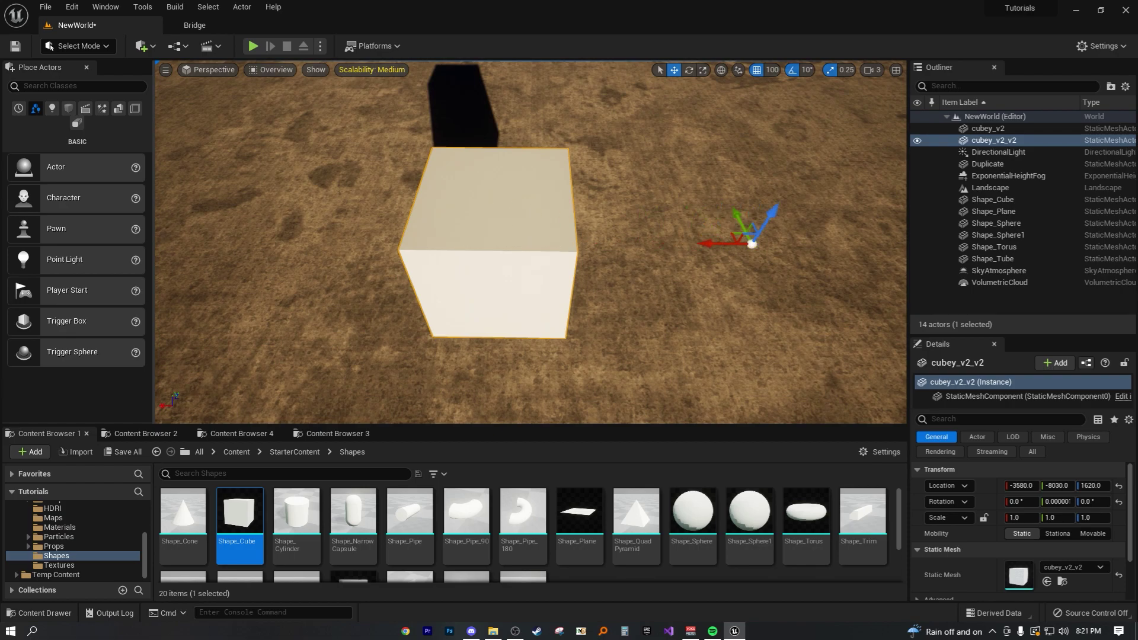
{"action": "key", "text": "e"}
{"action": "mouse_move", "coordinate": [672, 246]}
{"action": "left_mouse_down"}
{"action": "mouse_move", "coordinate": [698, 203]}
{"action": "mouse_move", "coordinate": [727, 189]}
{"action": "mouse_move", "coordinate": [673, 247]}
{"action": "left_mouse_up"}
{"action": "key", "text": "w"}
Step: Shift the displaced temporary pivot slightly and bring it back onto the cube
{"action": "right_click_drag", "start_coordinate": [673, 246], "coordinate": [599, 299]}
{"action": "key", "text": "w"}
{"action": "key", "text": "s"}
{"action": "key", "text": "a"}
{"action": "key", "text": "w"}
{"action": "key", "text": "w"}
{"action": "key", "text": "a"}
{"action": "key", "text": "d"}
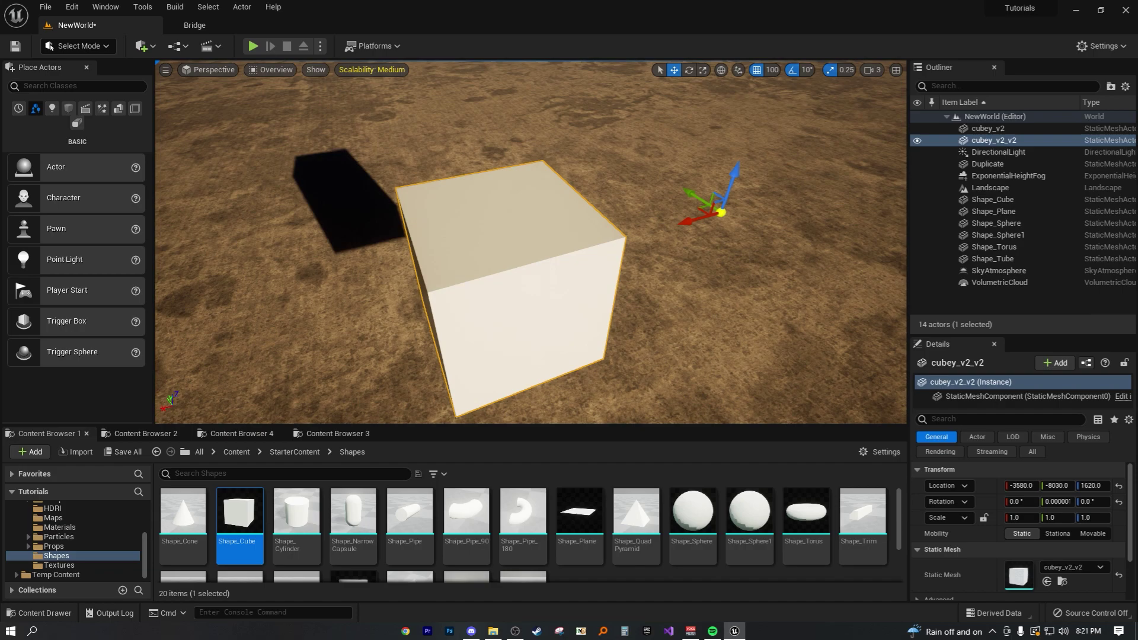
{"action": "mouse_move", "coordinate": [721, 212]}
{"action": "middle_mouse_down"}
{"action": "mouse_move", "coordinate": [533, 233]}
{"action": "mouse_move", "coordinate": [652, 243]}
{"action": "mouse_move", "coordinate": [721, 197]}
{"action": "mouse_move", "coordinate": [709, 199]}
{"action": "middle_mouse_up"}
{"action": "right_click_drag", "start_coordinate": [683, 203], "coordinate": [681, 206]}
{"action": "key", "text": "a"}
{"action": "key", "text": "d"}
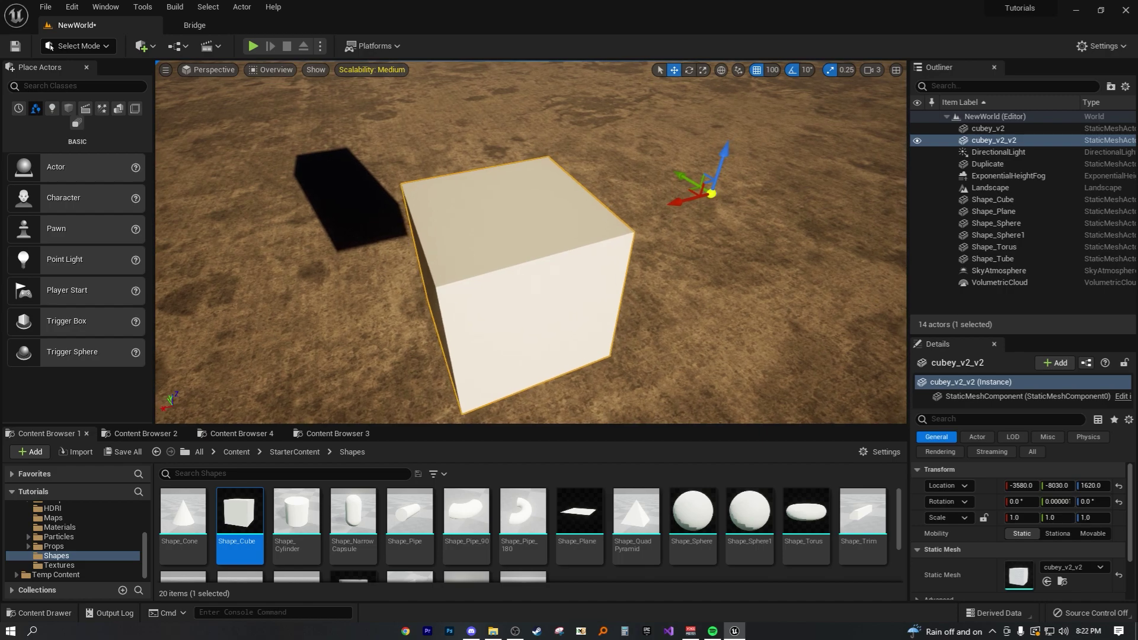
{"action": "middle_click_drag", "start_coordinate": [711, 194], "coordinate": [503, 269]}
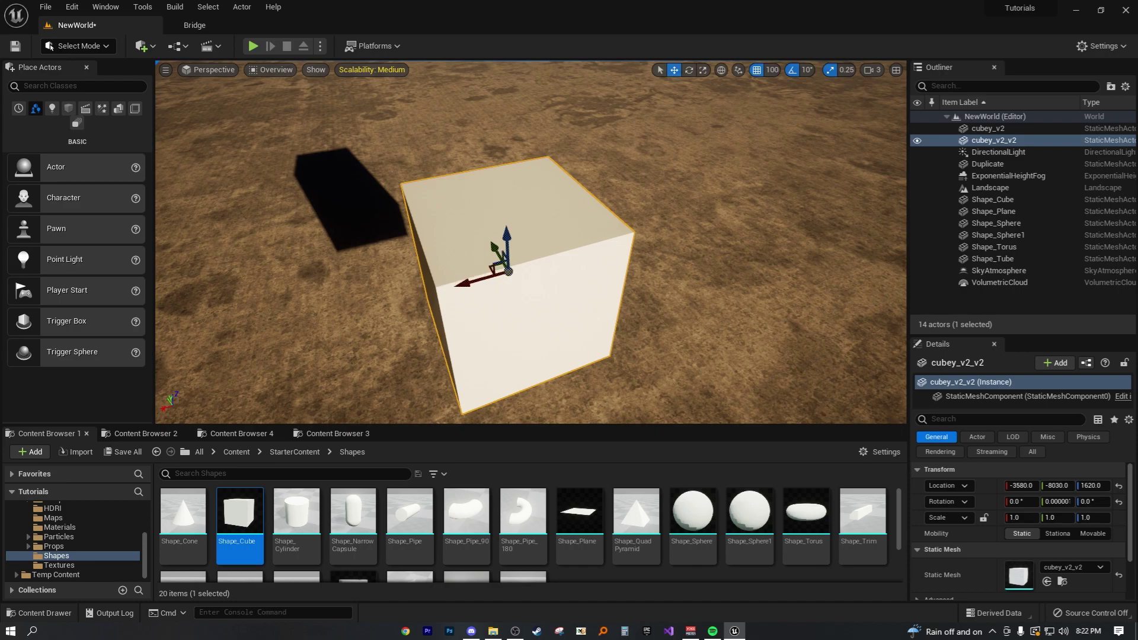
Step: Circle the cube to examine the pivot's position from different sides
{"action": "left_click", "coordinate": [682, 238]}
{"action": "key", "text": "a"}
{"action": "right_click_drag", "start_coordinate": [682, 237], "coordinate": [747, 264]}
{"action": "key", "text": "s"}
{"action": "left_click", "coordinate": [569, 254]}
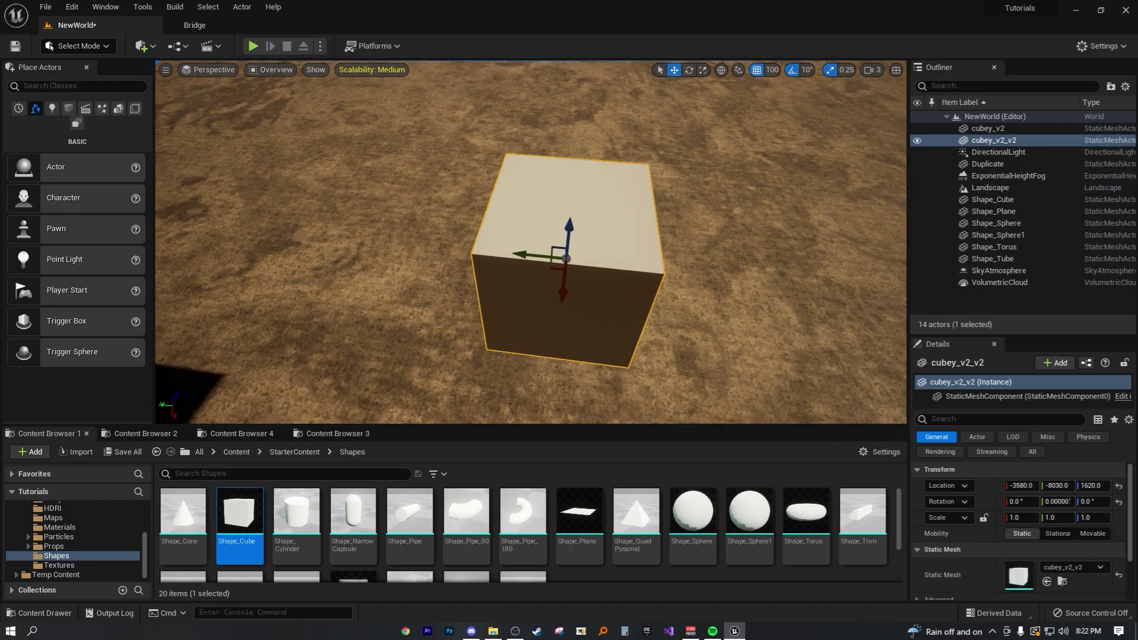
{"action": "key", "text": "d"}
{"action": "right_click_drag", "start_coordinate": [569, 254], "coordinate": [450, 267]}
{"action": "mouse_move", "coordinate": [510, 238]}
{"action": "right_mouse_down"}
{"action": "mouse_move", "coordinate": [450, 238]}
{"action": "mouse_move", "coordinate": [512, 237]}
{"action": "mouse_move", "coordinate": [515, 224]}
{"action": "right_mouse_up"}
{"action": "key", "text": "d"}
{"action": "key", "text": "s"}
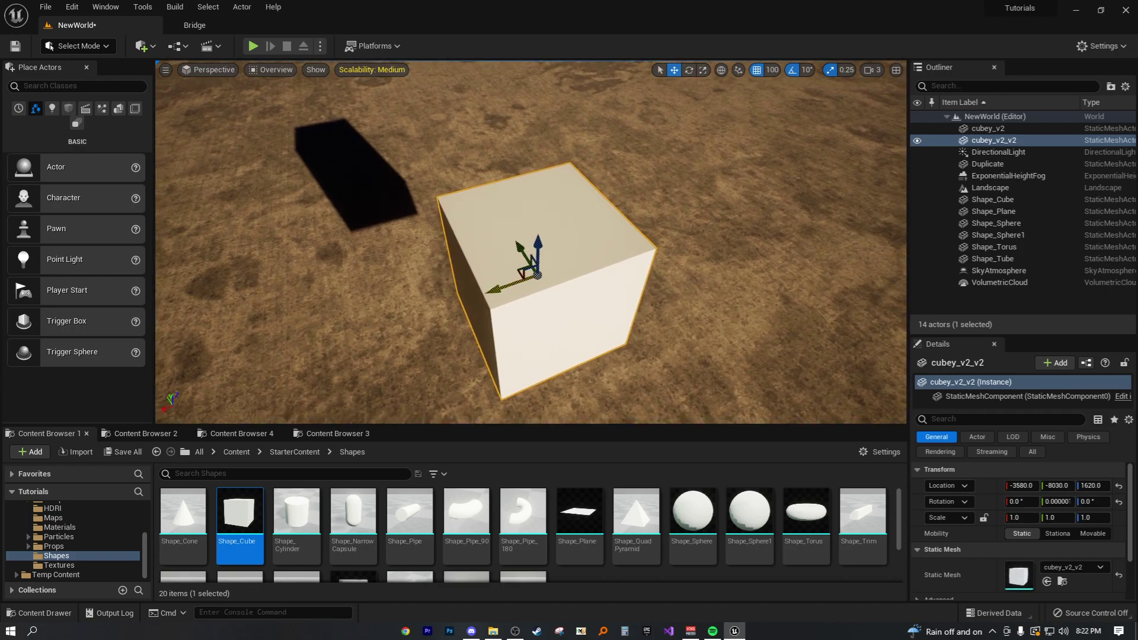
Step: Place the pivot out beside the cube as its saved pivot offset, and reselect the cube to check it
{"action": "middle_click_drag", "start_coordinate": [536, 274], "coordinate": [804, 168]}
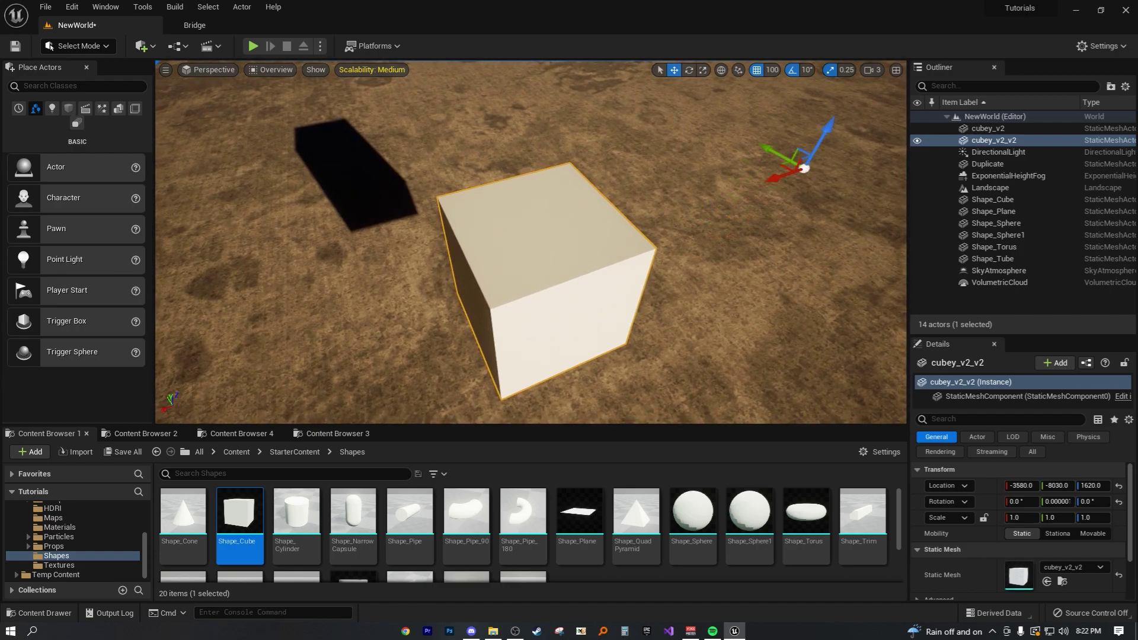
{"action": "right_click", "coordinate": [590, 275]}
{"action": "mouse_move", "coordinate": [711, 496]}
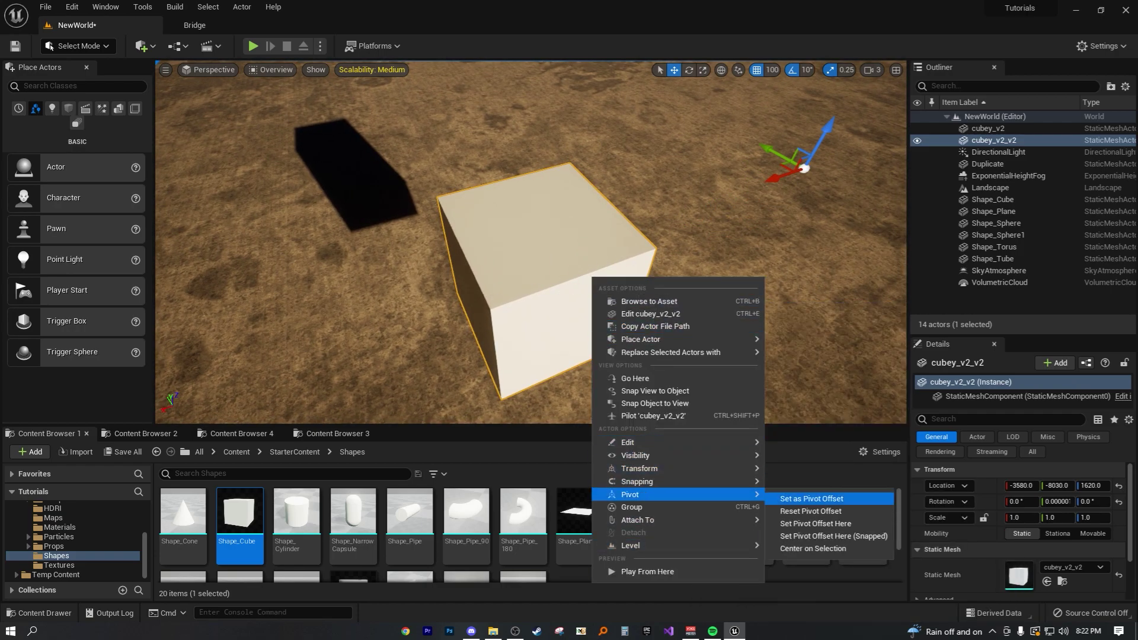
{"action": "left_click", "coordinate": [794, 499]}
{"action": "left_click", "coordinate": [724, 296]}
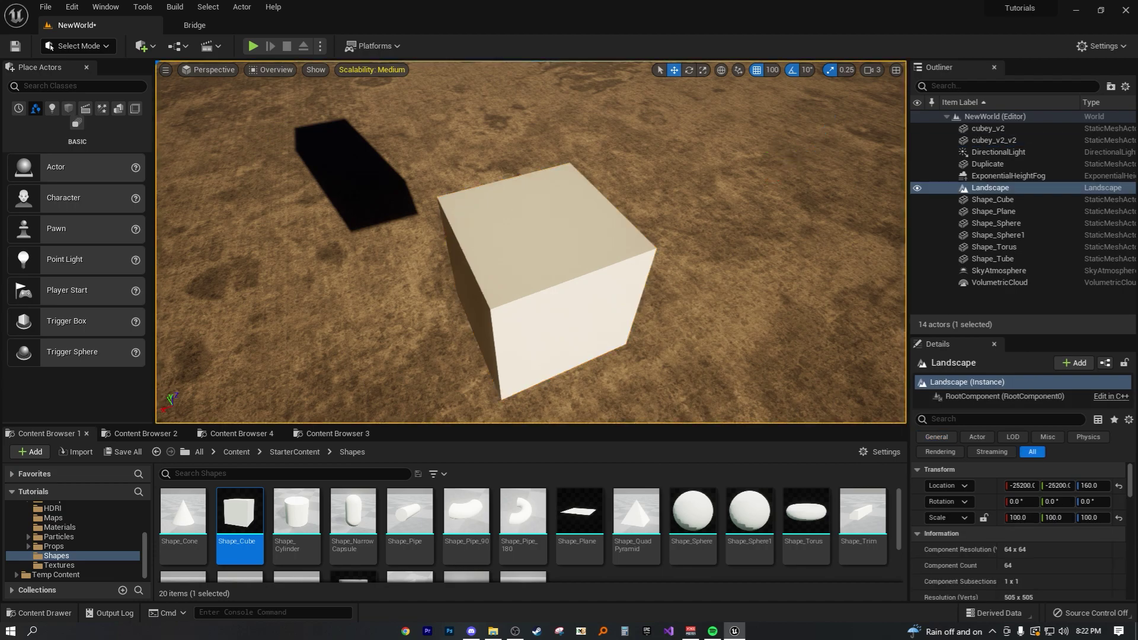
{"action": "left_click", "coordinate": [584, 269]}
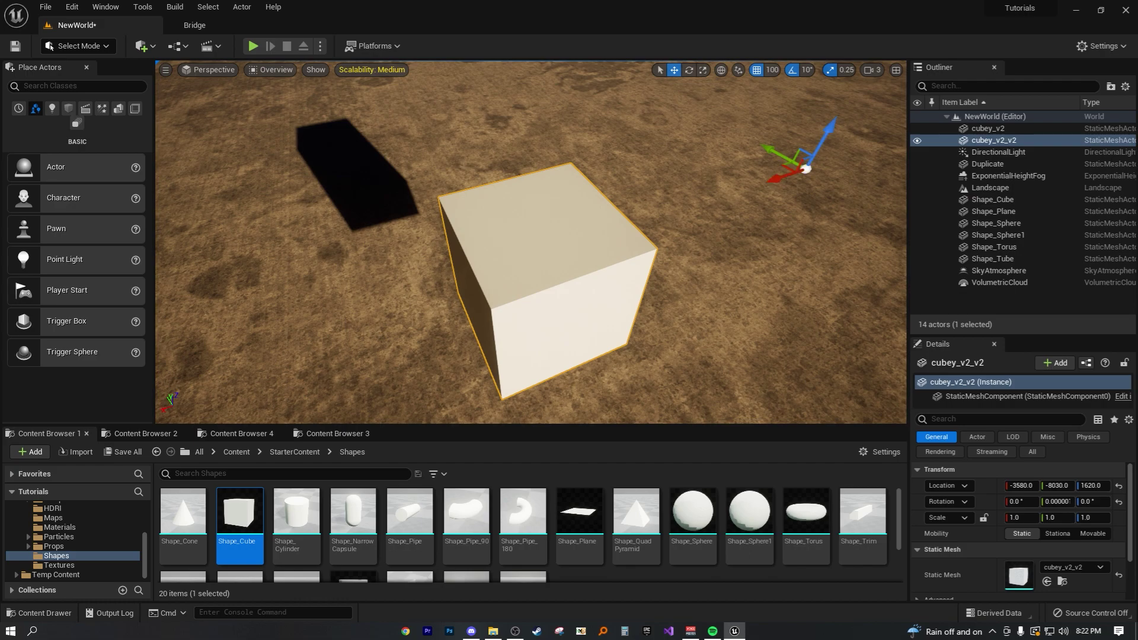
Step: Move the pivot temporarily from its offset onto the cube, and reselect the cube to discard the move
{"action": "middle_click_drag", "start_coordinate": [805, 168], "coordinate": [539, 258], "text": "alt"}
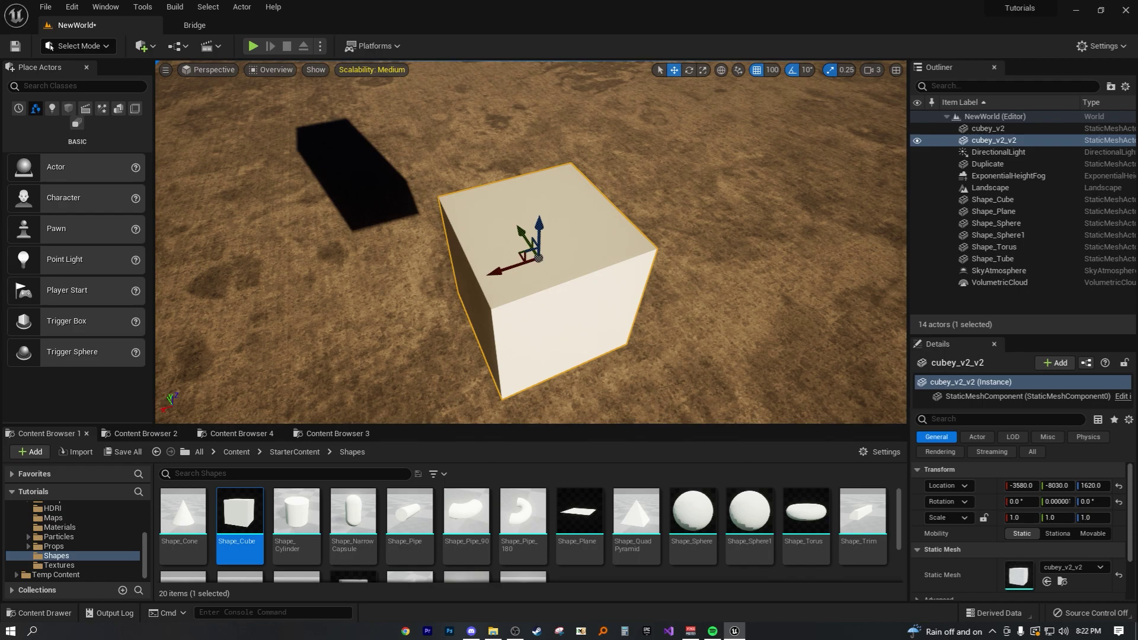
{"action": "right_click_drag", "start_coordinate": [539, 258], "coordinate": [560, 288]}
{"action": "left_click", "coordinate": [539, 257]}
{"action": "left_click", "coordinate": [539, 257]}
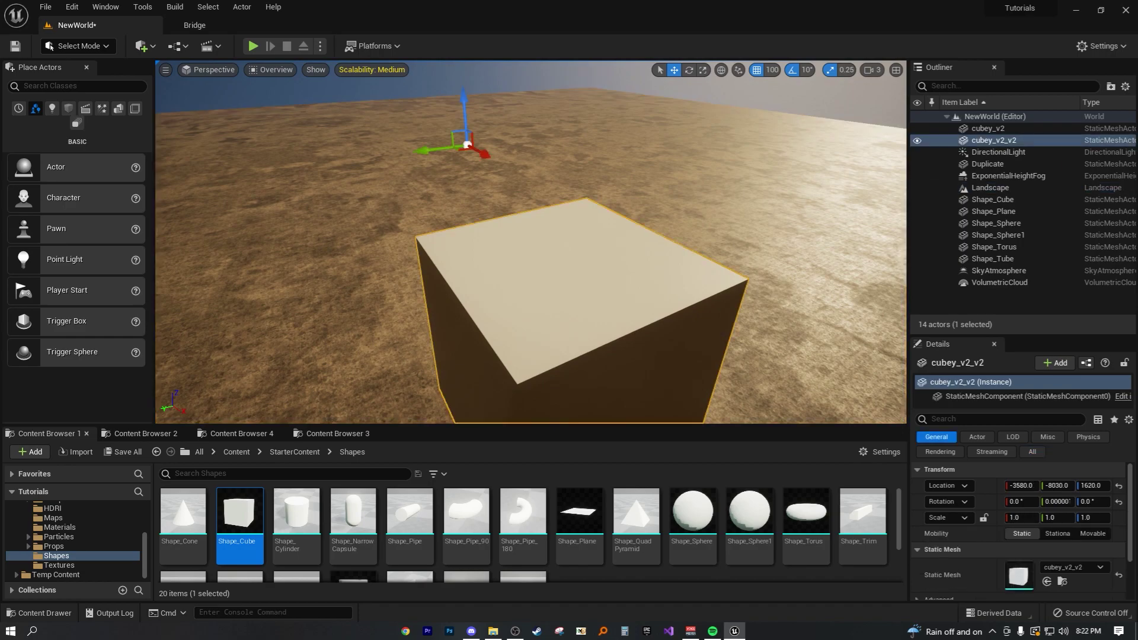
Step: Try the temporary pivot on the cube's top face once more, and return it to the saved offset by reselecting the cube
{"action": "right_click_drag", "start_coordinate": [474, 178], "coordinate": [495, 231]}
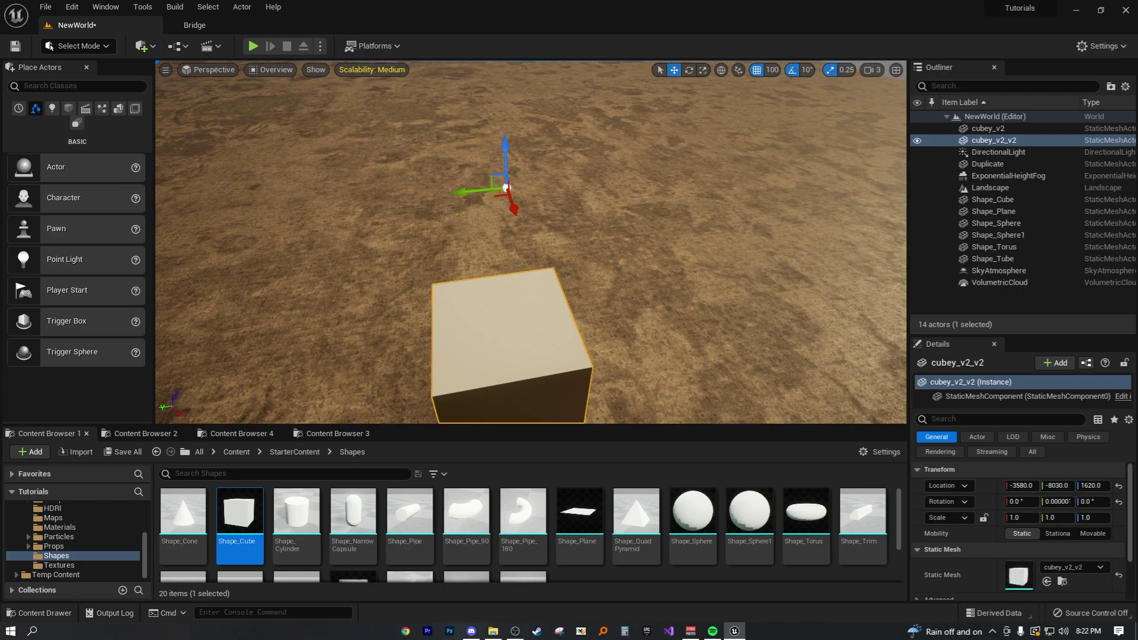
{"action": "right_click_drag", "start_coordinate": [531, 242], "coordinate": [485, 236]}
{"action": "right_click_drag", "start_coordinate": [383, 247], "coordinate": [364, 252]}
{"action": "right_click_drag", "start_coordinate": [661, 212], "coordinate": [655, 215]}
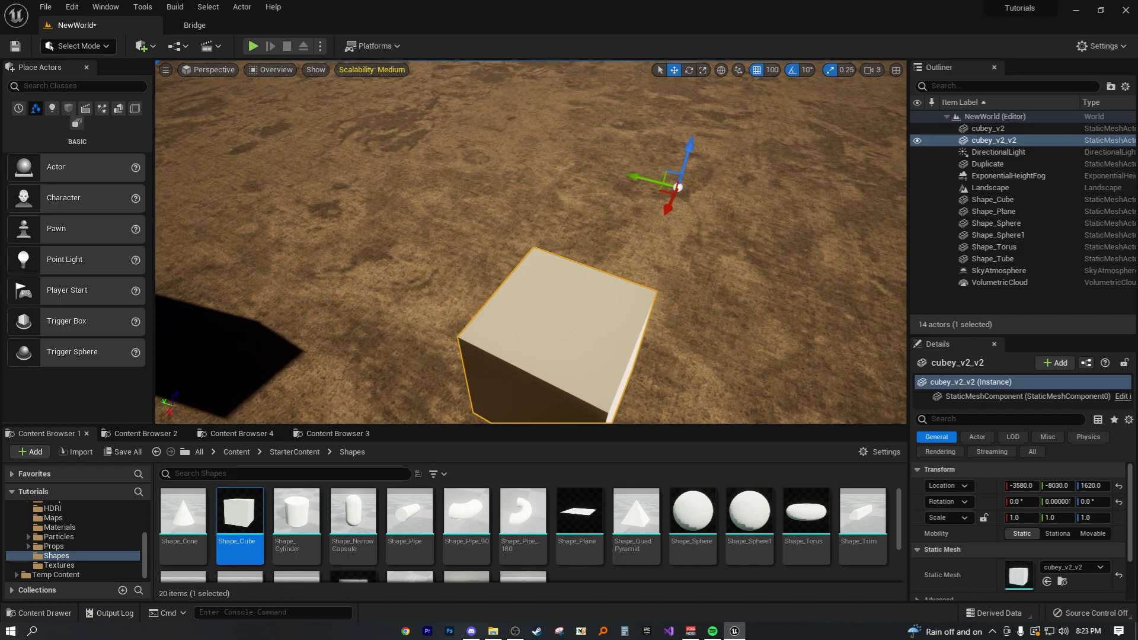
{"action": "middle_click_drag", "start_coordinate": [677, 187], "coordinate": [553, 329], "text": "alt"}
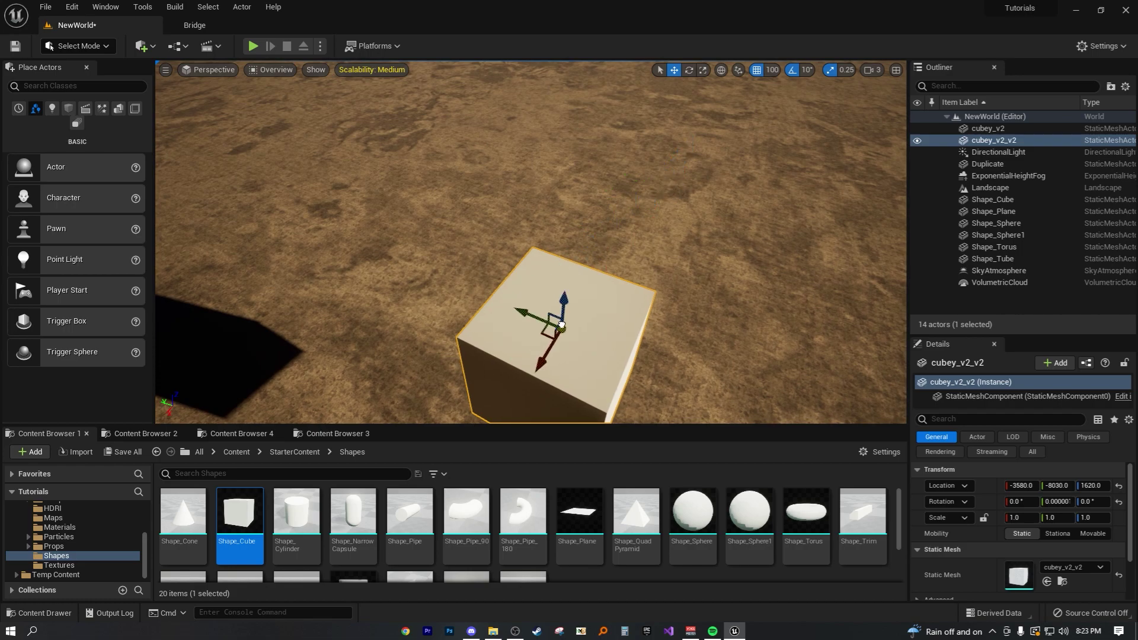
{"action": "right_click_drag", "start_coordinate": [553, 330], "coordinate": [545, 379]}
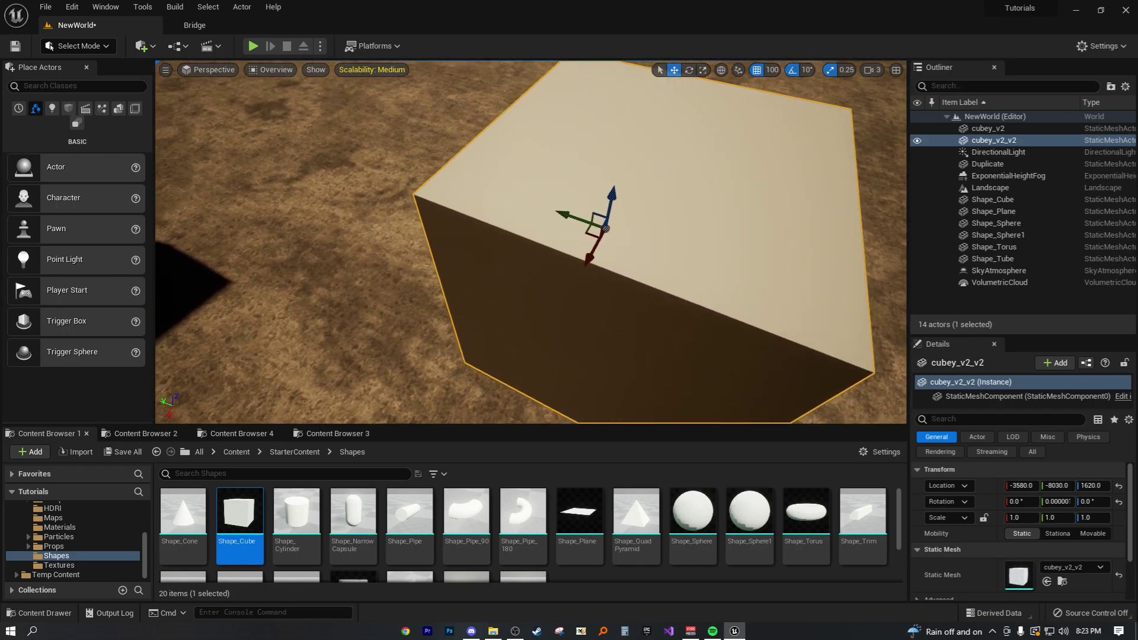
{"action": "left_click", "coordinate": [368, 273]}
{"action": "left_click_drag", "start_coordinate": [368, 273], "coordinate": [415, 261], "text": "alt"}
{"action": "left_click", "coordinate": [415, 260]}
{"action": "right_click_drag", "start_coordinate": [415, 261], "coordinate": [343, 212]}
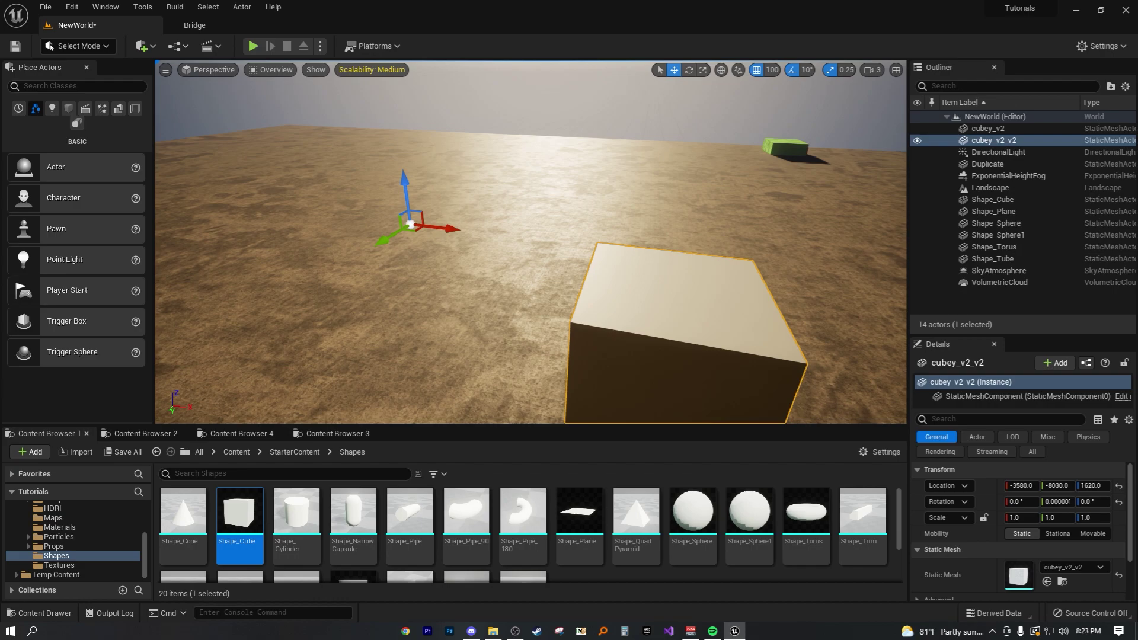
Step: Try the temporary pivot at a far upper corner of the cube, and deselect and reselect the cube to reset it
{"action": "right_click_drag", "start_coordinate": [344, 212], "coordinate": [403, 236]}
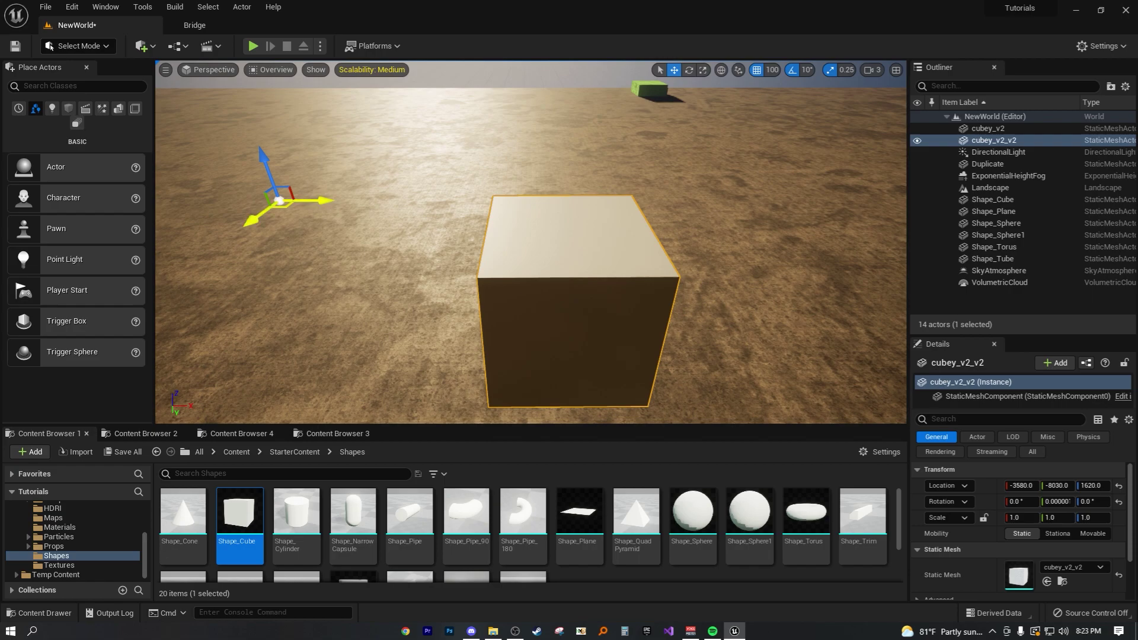
{"action": "middle_click_drag", "start_coordinate": [280, 201], "coordinate": [498, 199]}
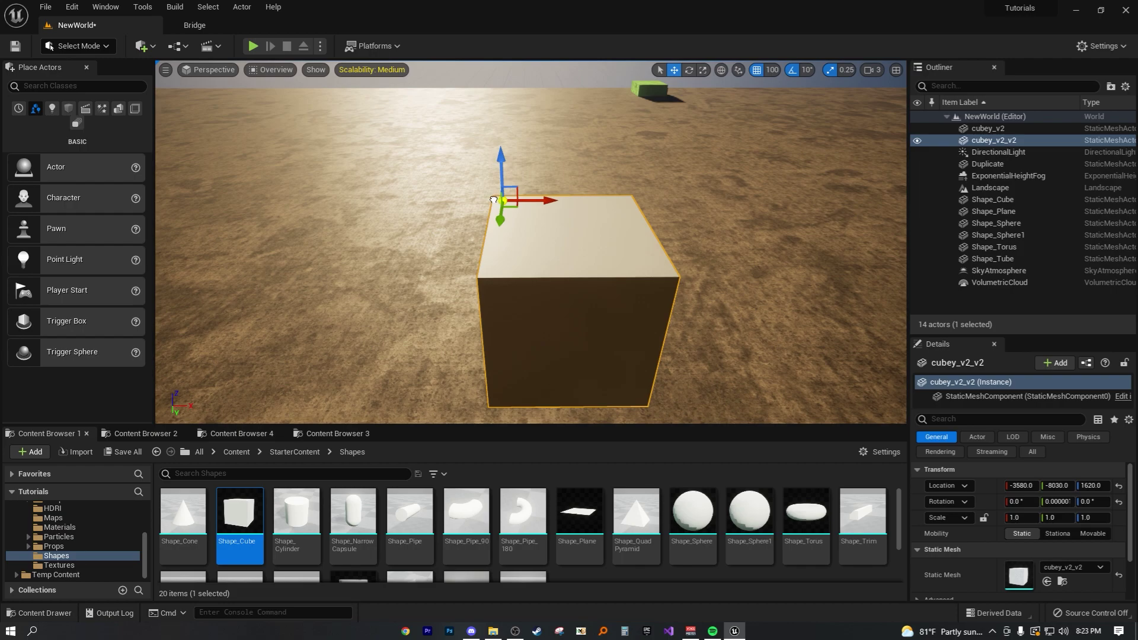
{"action": "mouse_move", "coordinate": [494, 199]}
{"action": "middle_mouse_down"}
{"action": "mouse_move", "coordinate": [423, 199]}
{"action": "mouse_move", "coordinate": [415, 240]}
{"action": "mouse_move", "coordinate": [498, 184]}
{"action": "mouse_move", "coordinate": [496, 204]}
{"action": "middle_mouse_up"}
{"action": "left_click", "coordinate": [415, 237]}
{"action": "left_click", "coordinate": [551, 272]}
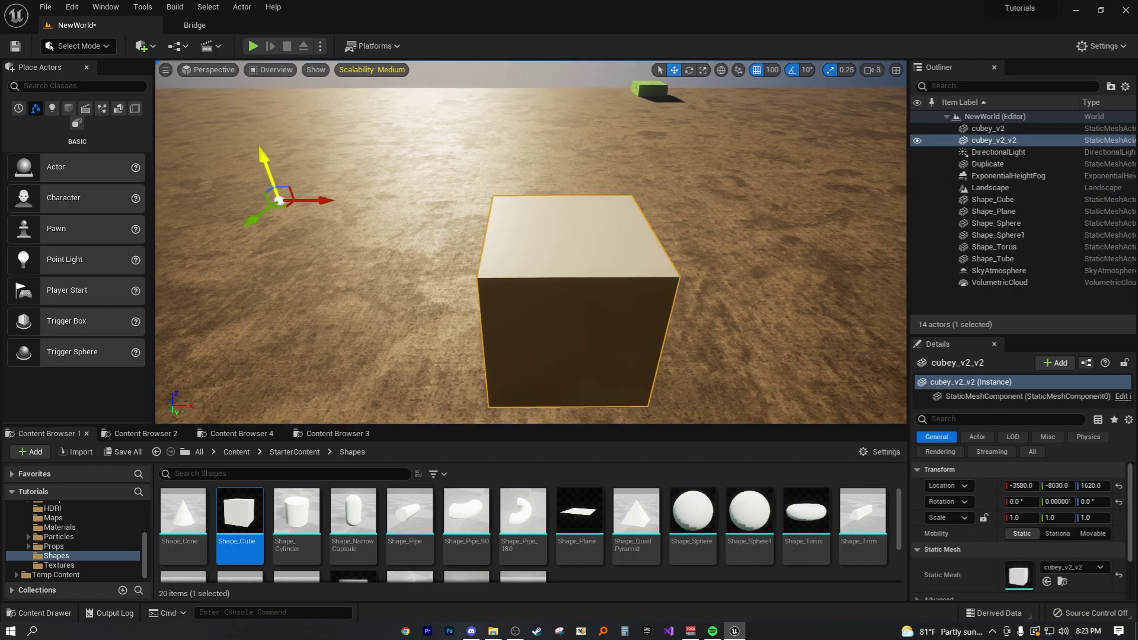
Step: Place the pivot at the cube's far upper corner as its saved pivot offset, and reselect the cube to check it
{"action": "middle_click_drag", "start_coordinate": [283, 201], "coordinate": [502, 201]}
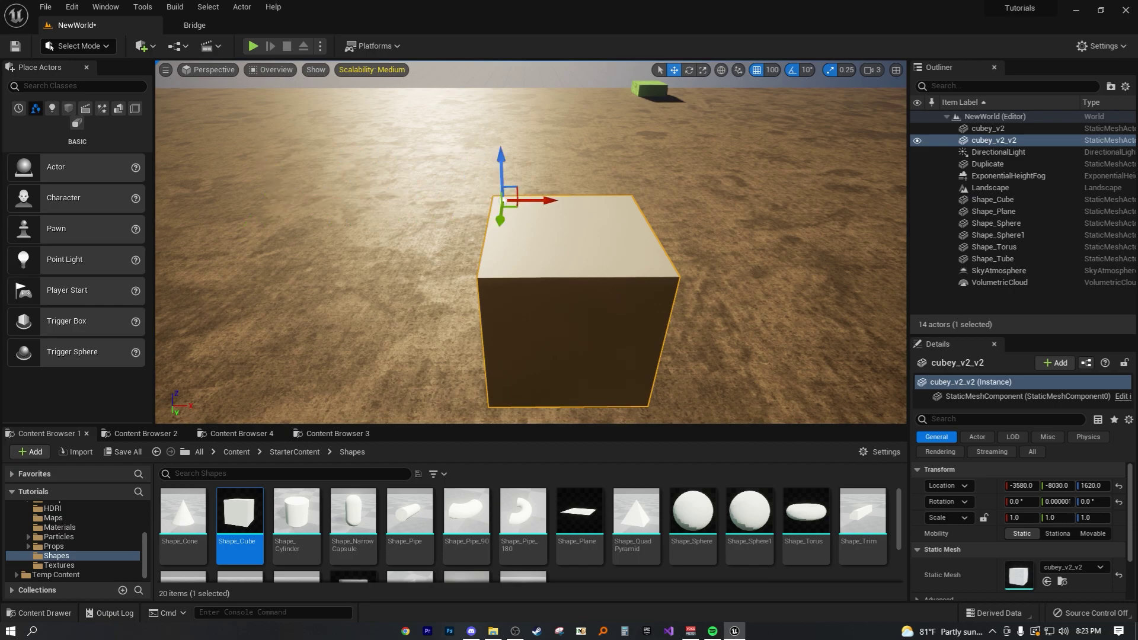
{"action": "right_click", "coordinate": [565, 232]}
{"action": "mouse_move", "coordinate": [605, 449]}
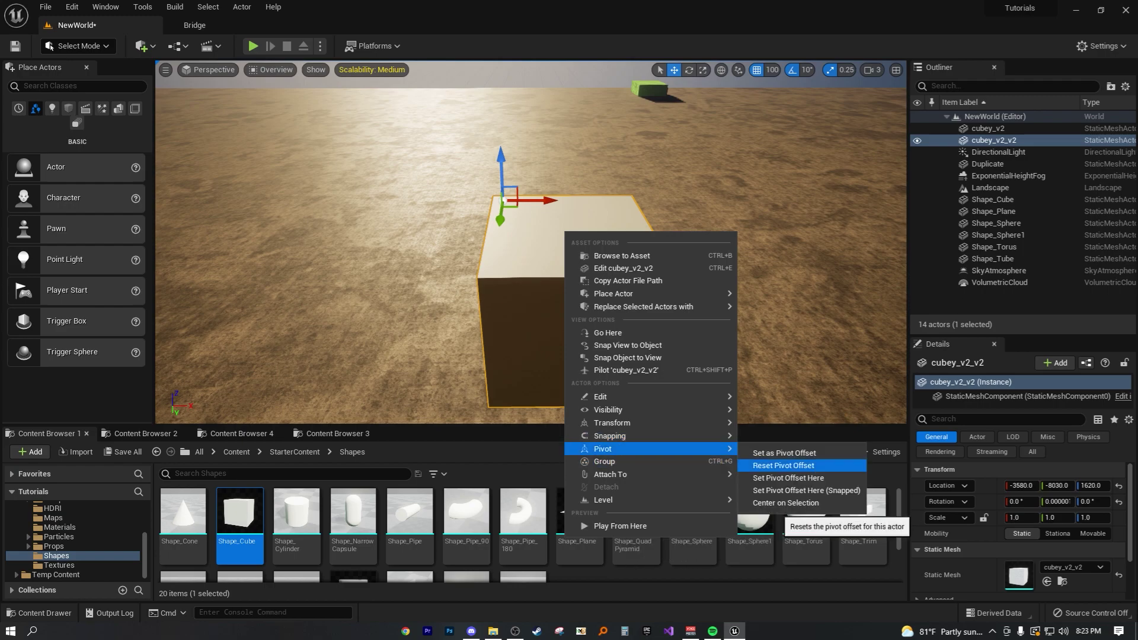
{"action": "left_click", "coordinate": [784, 453]}
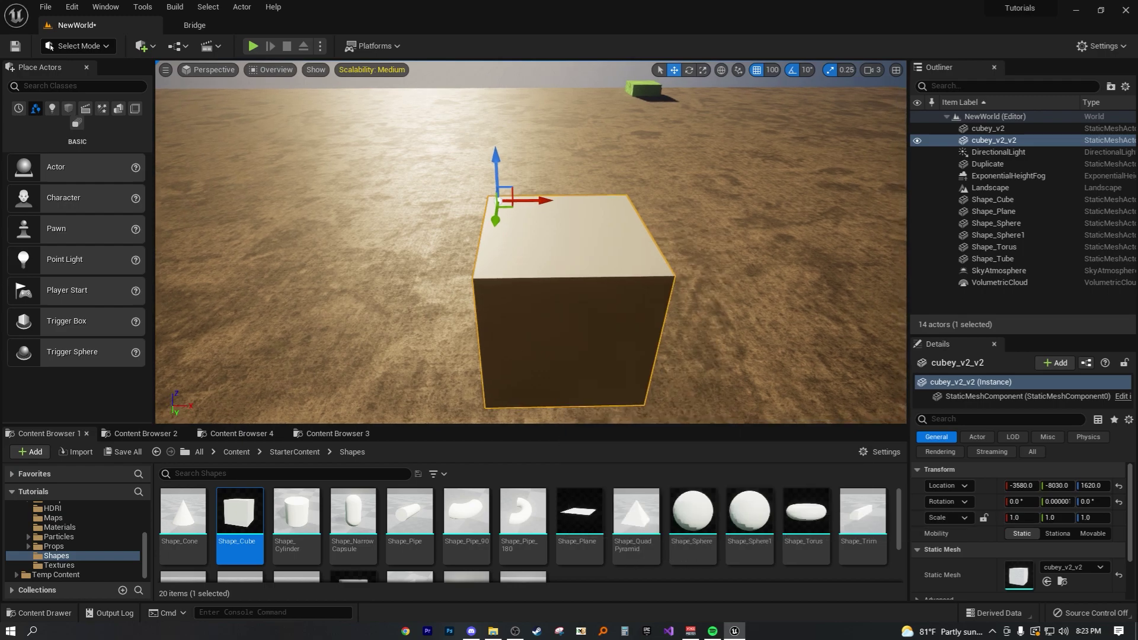
{"action": "left_click", "coordinate": [750, 297]}
{"action": "left_click", "coordinate": [574, 308]}
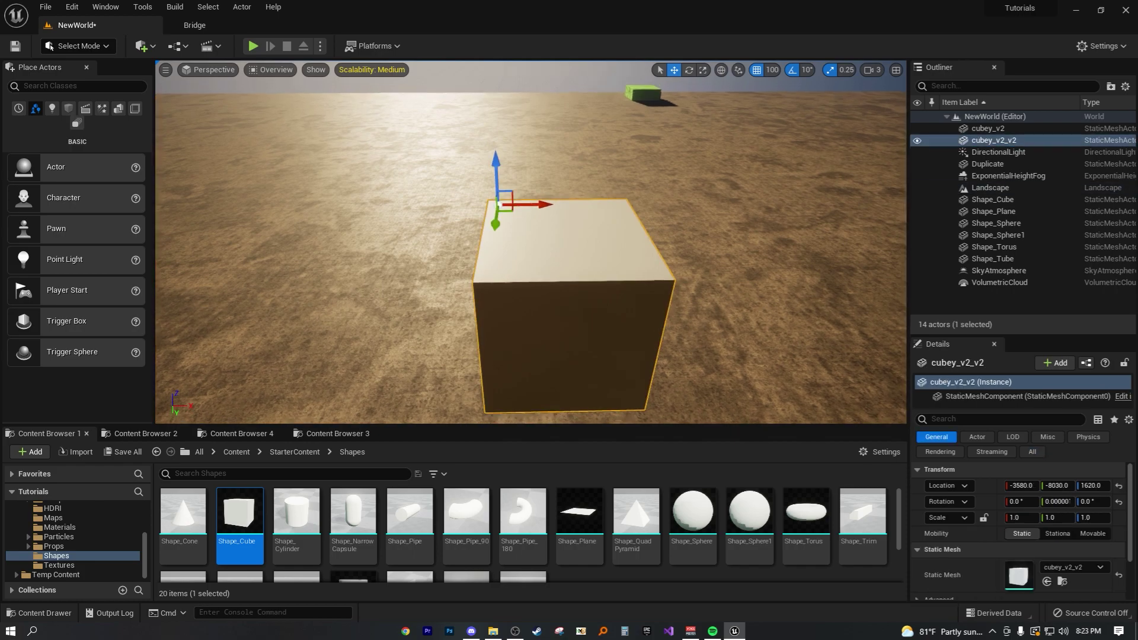
Step: Look around the cube to examine its corner pivot from several angles, with the distant green cube in view
{"action": "key", "text": "w"}
{"action": "right_click_drag", "start_coordinate": [574, 308], "coordinate": [593, 329]}
{"action": "key", "text": "s"}
{"action": "key", "text": "s"}
{"action": "key", "text": "a"}
{"action": "key", "text": "w"}
{"action": "key", "text": "s"}
{"action": "key", "text": "d"}
{"action": "key", "text": "w"}
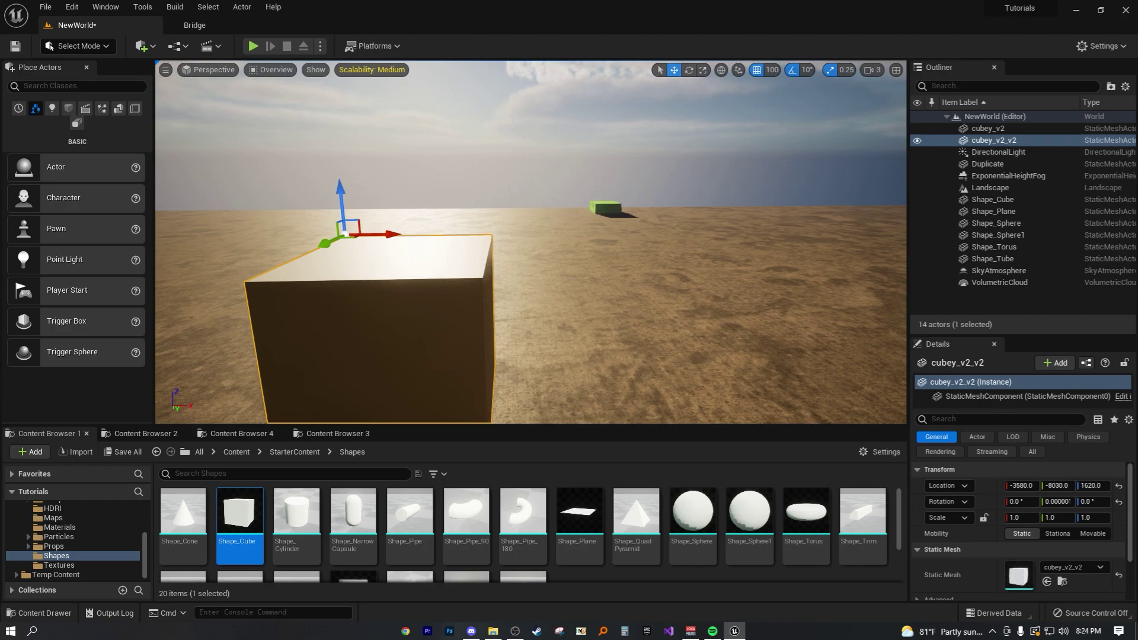
Step: Open the actor options of the distant green Shape_Cube, dismiss them, and reselect cubey_v2_v2
{"action": "right_click", "coordinate": [604, 207]}
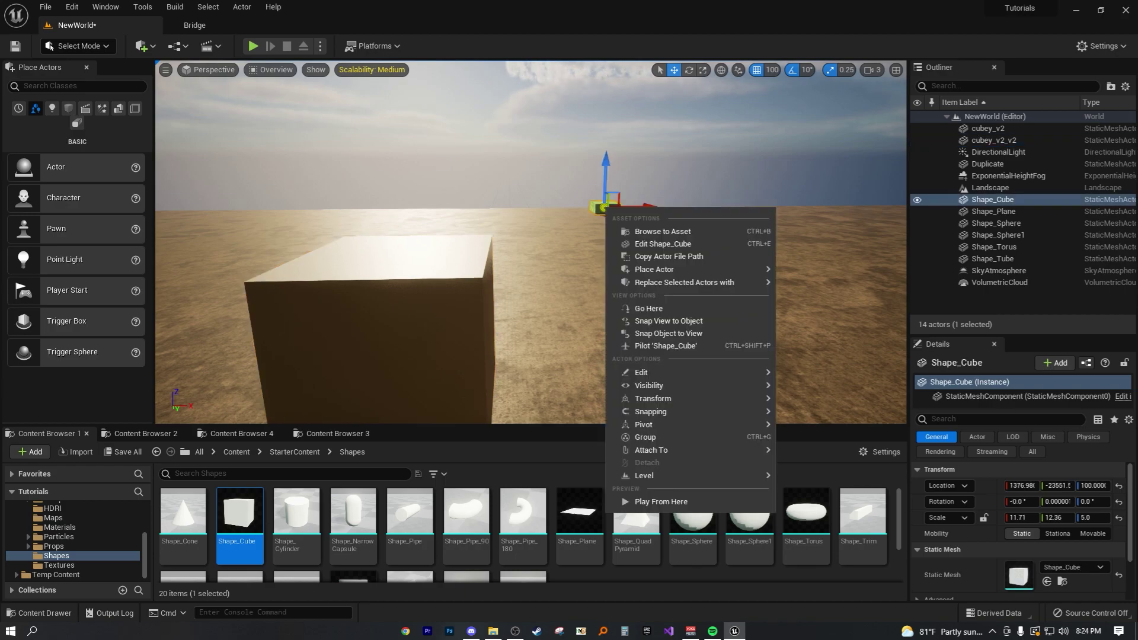
{"action": "left_click", "coordinate": [457, 289]}
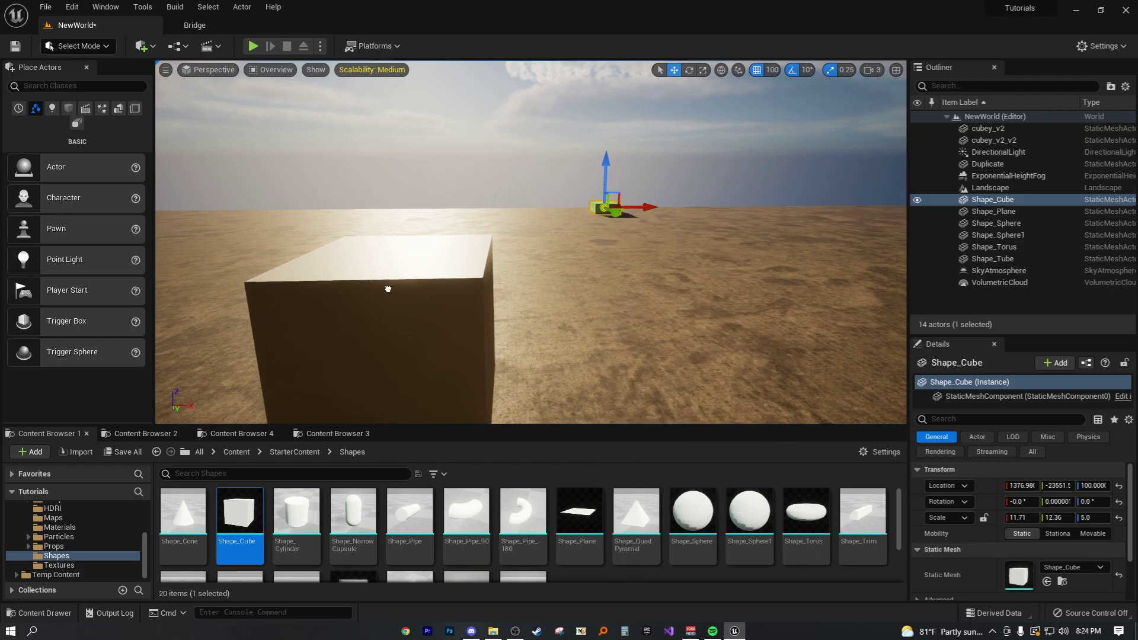
{"action": "left_click", "coordinate": [457, 290]}
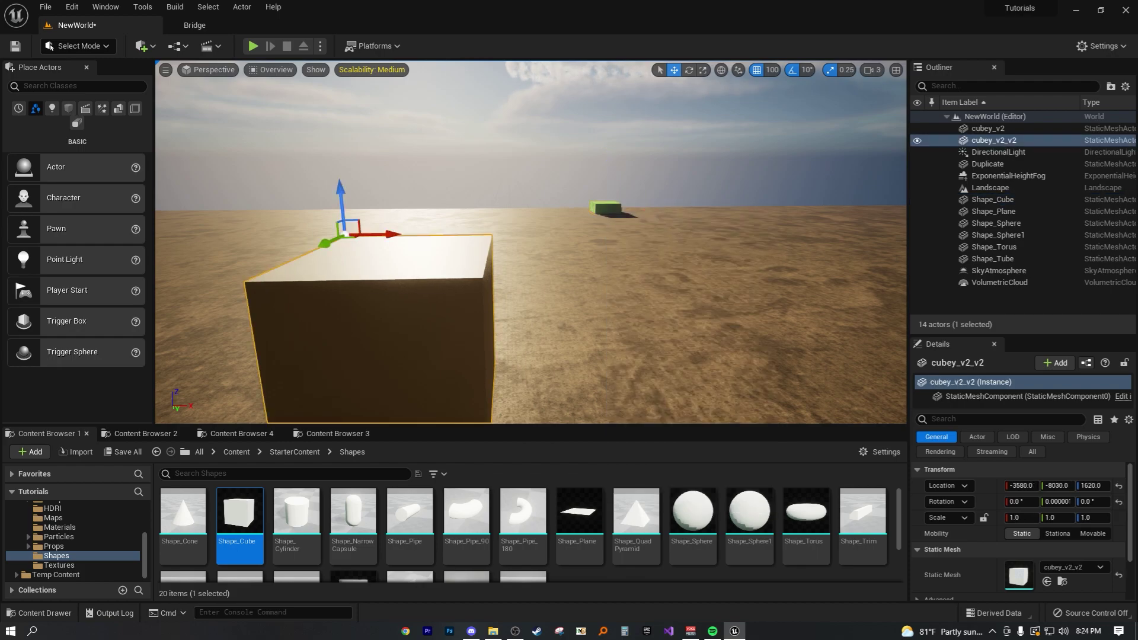
{"action": "right_click", "coordinate": [605, 207]}
{"action": "left_click", "coordinate": [437, 280]}
{"action": "left_click", "coordinate": [437, 280]}
{"action": "right_click_drag", "start_coordinate": [522, 267], "coordinate": [527, 223]}
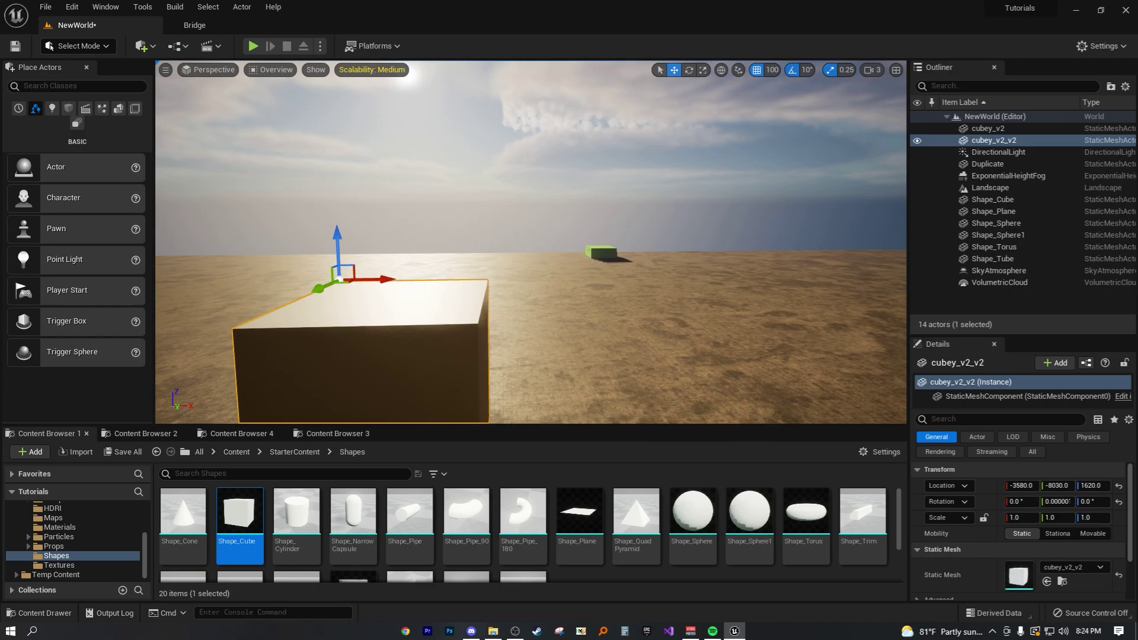
Step: Set the pivot offset of cubey_v2_v2 at a point in the sky above the distant green cube, and view it from another angle
{"action": "right_click", "coordinate": [592, 147]}
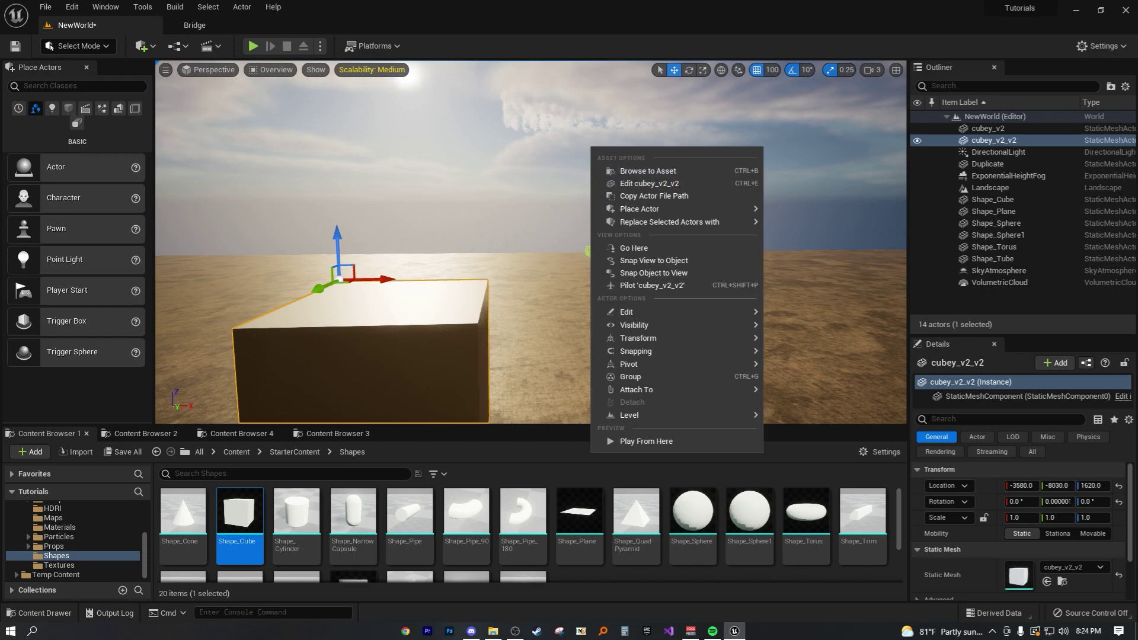
{"action": "mouse_move", "coordinate": [628, 364]}
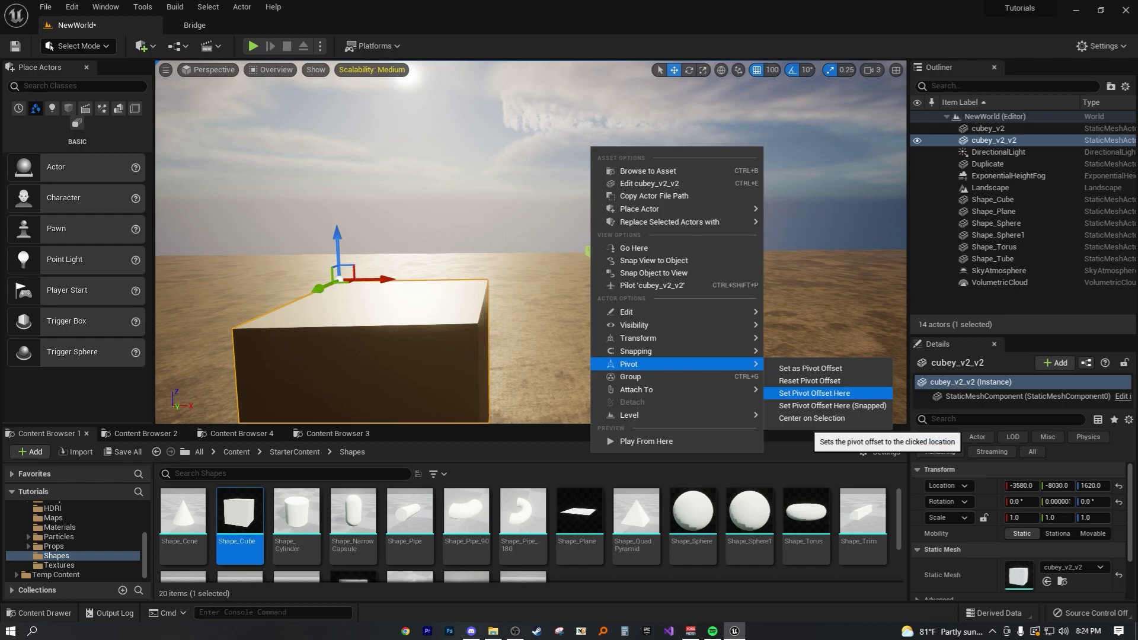
{"action": "left_click", "coordinate": [814, 393]}
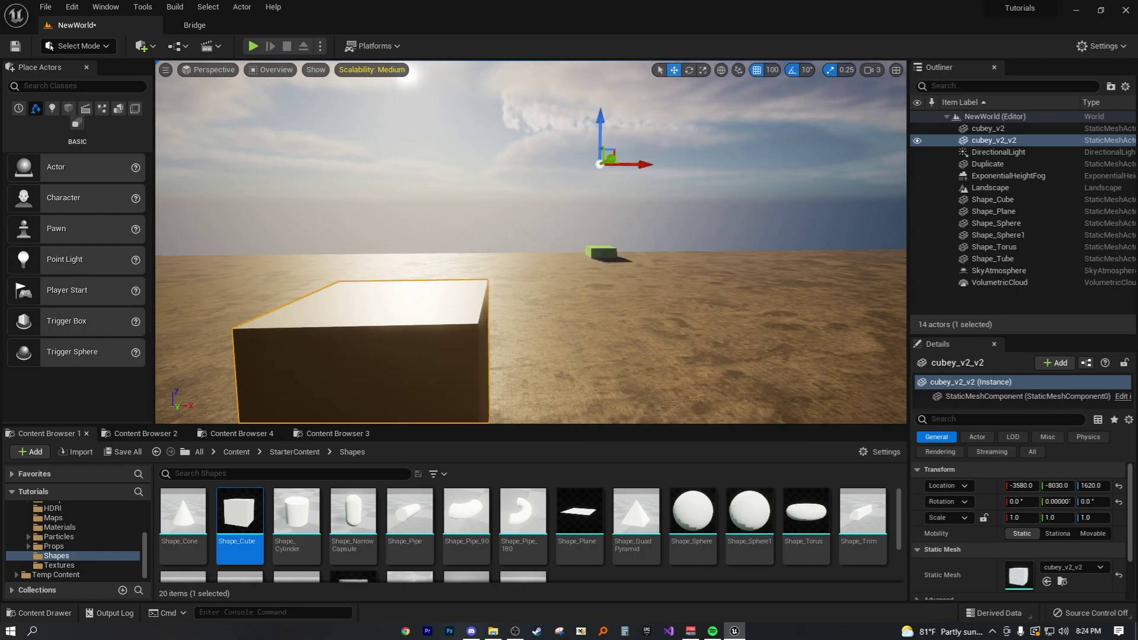
{"action": "right_click_drag", "start_coordinate": [531, 242], "coordinate": [511, 222]}
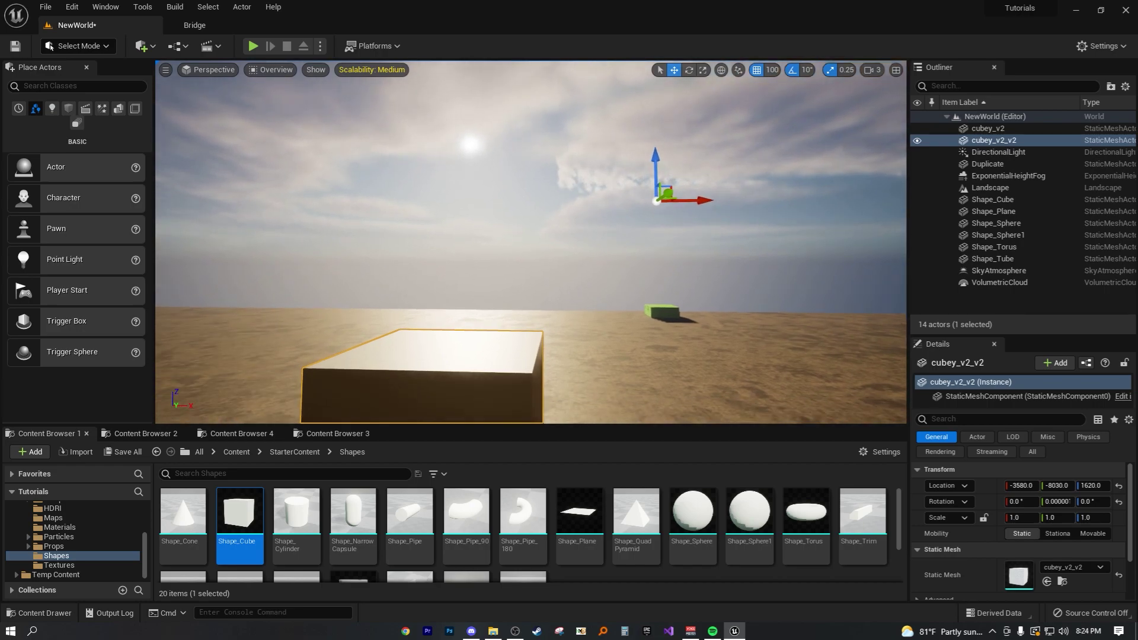
{"action": "right_click_drag", "start_coordinate": [569, 249], "coordinate": [566, 296]}
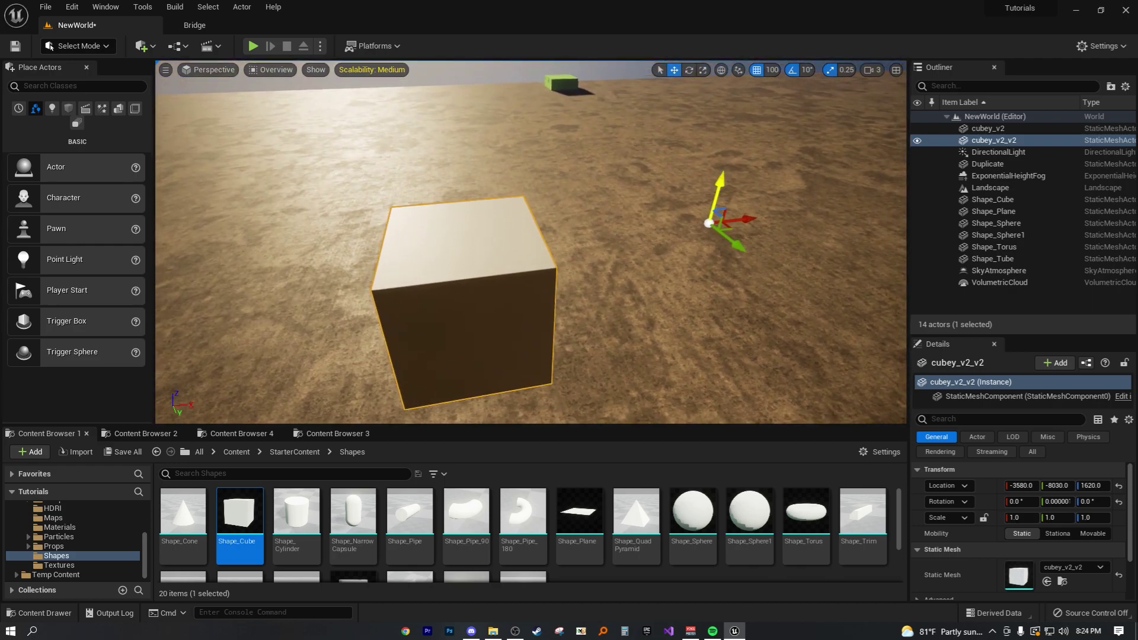
Step: Bring the temporary pivot back onto the cube's top face and try it at different spots there
{"action": "middle_click", "coordinate": [481, 212], "text": "alt"}
{"action": "right_click_drag", "start_coordinate": [479, 212], "coordinate": [566, 273]}
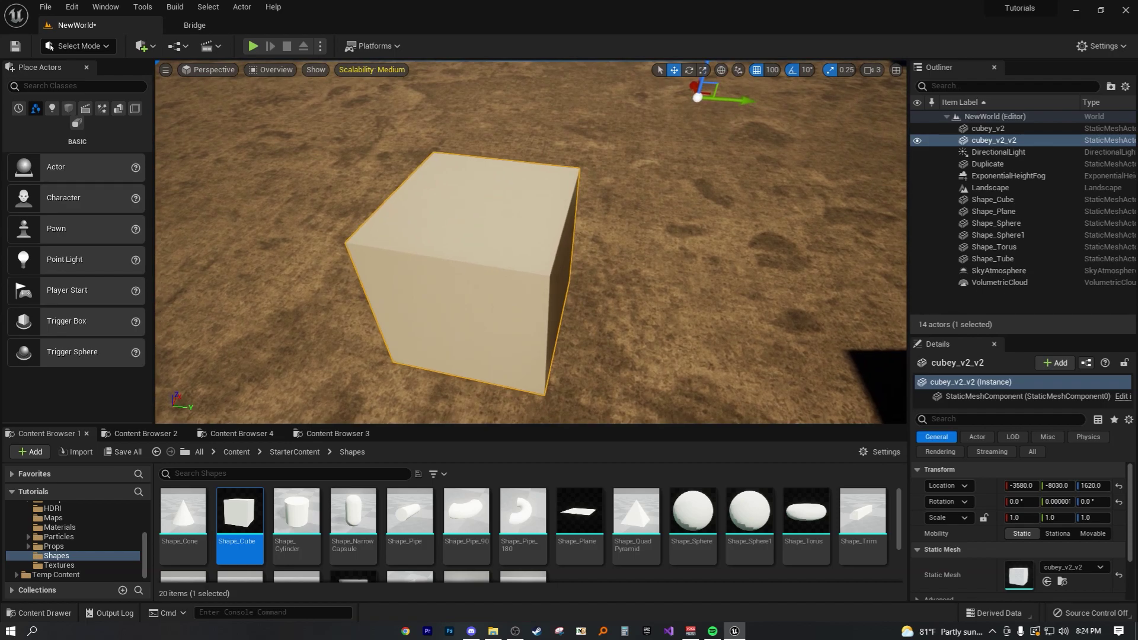
{"action": "key", "text": "f"}
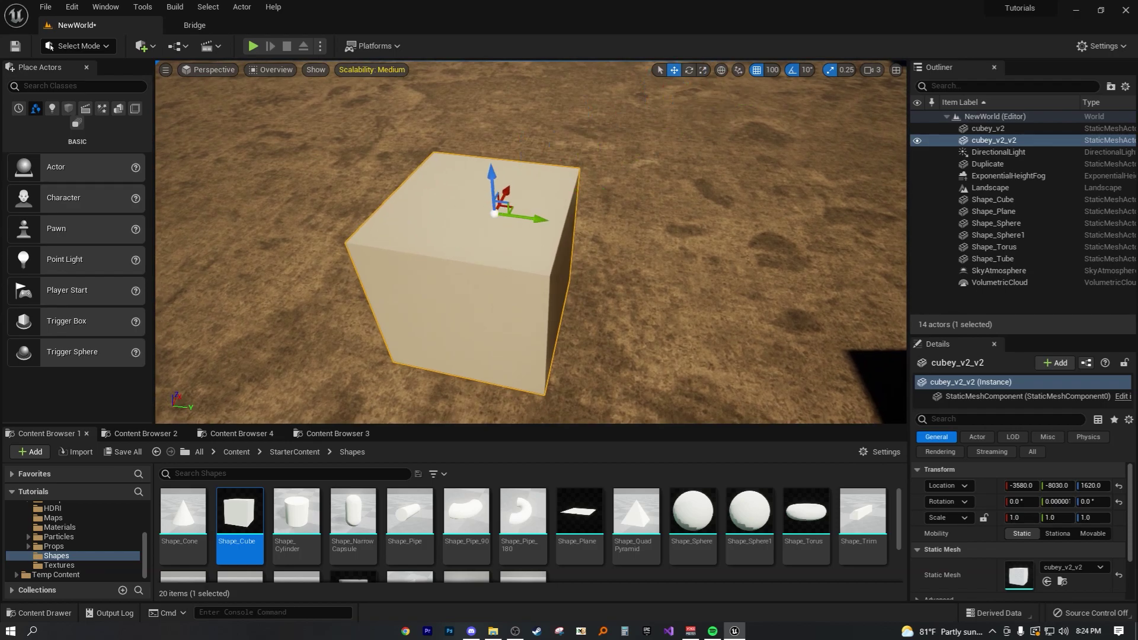
{"action": "right_click_drag", "start_coordinate": [510, 240], "coordinate": [388, 219]}
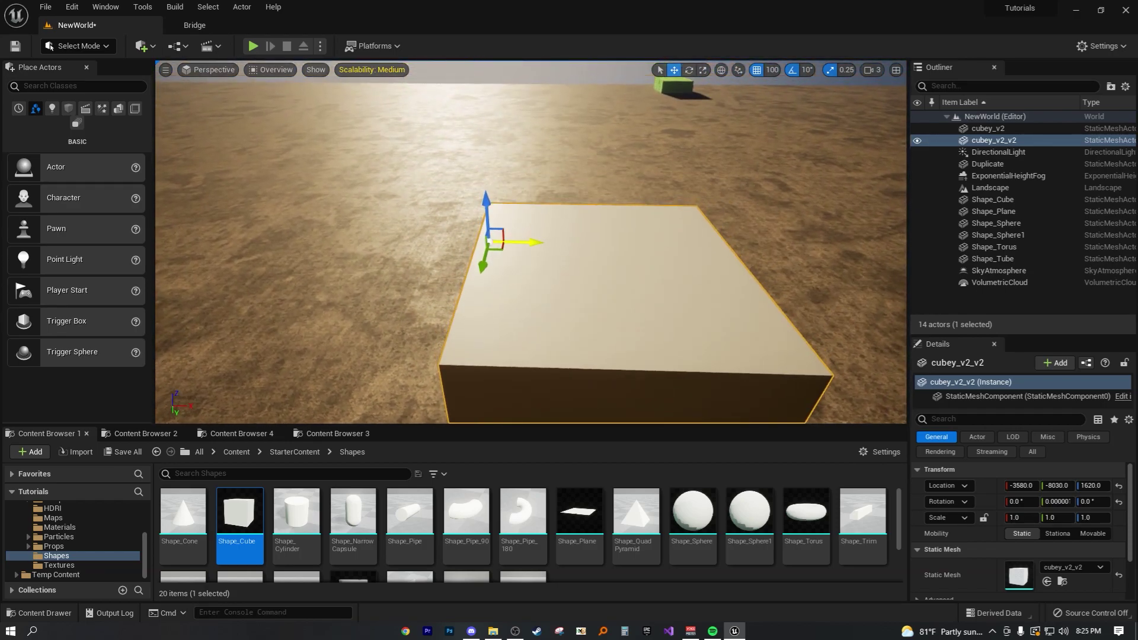
{"action": "middle_click_drag", "start_coordinate": [491, 241], "coordinate": [623, 244]}
{"action": "right_click_drag", "start_coordinate": [623, 252], "coordinate": [735, 228]}
{"action": "middle_click_drag", "start_coordinate": [520, 203], "coordinate": [490, 287]}
Step: Look around the cube to examine the pivot on its top face from several angles
{"action": "right_click_drag", "start_coordinate": [475, 266], "coordinate": [420, 272]}
{"action": "key", "text": "s"}
{"action": "key", "text": "a"}
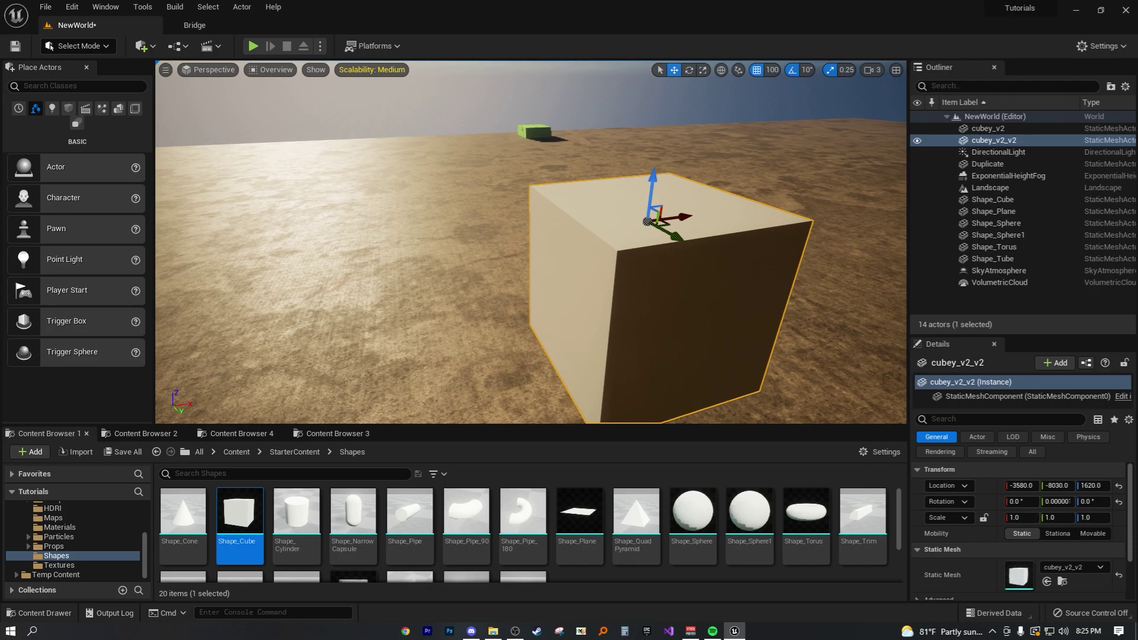
{"action": "key", "text": "d"}
{"action": "right_click_drag", "start_coordinate": [419, 273], "coordinate": [358, 274]}
{"action": "key", "text": "e"}
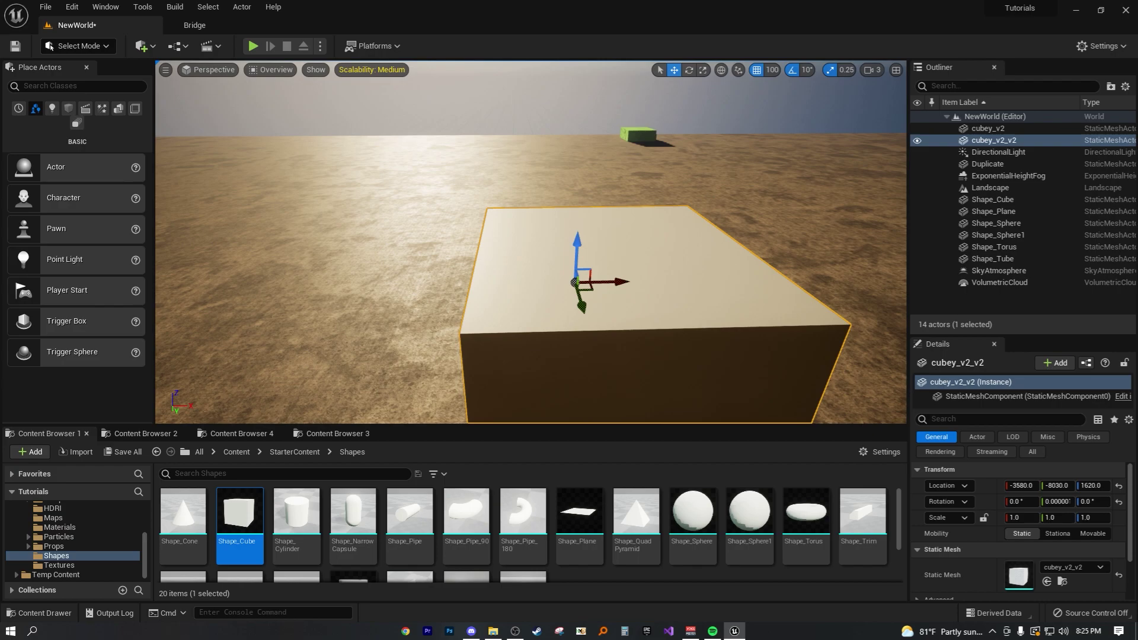
{"action": "right_click_drag", "start_coordinate": [504, 243], "coordinate": [437, 267]}
{"action": "key", "text": "d"}
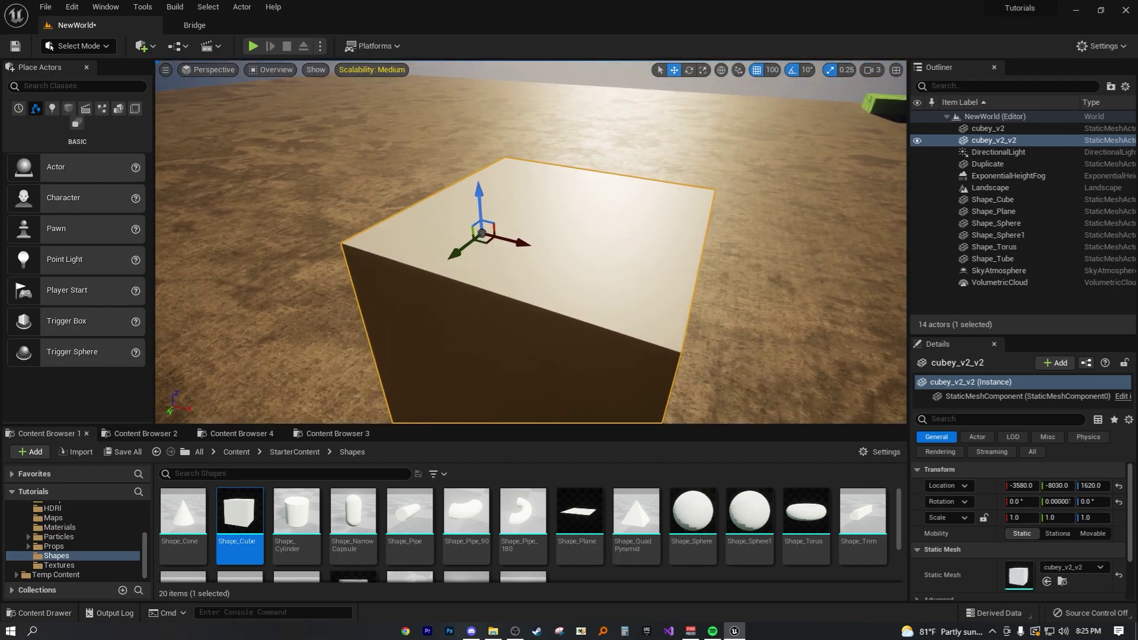
Step: Place the temporary pivot near the middle of the cube's top face and save it as the pivot offset
{"action": "middle_click", "coordinate": [406, 198], "text": "alt"}
{"action": "middle_click", "coordinate": [230, 148], "text": "alt"}
{"action": "middle_click", "coordinate": [517, 236], "text": "alt"}
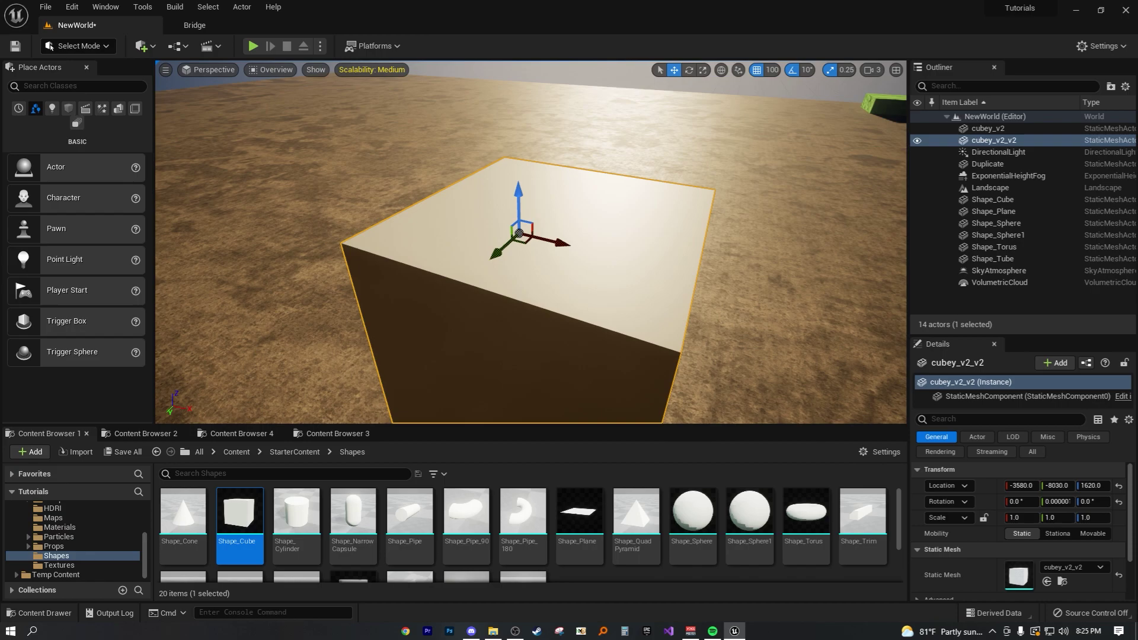
{"action": "right_click_drag", "start_coordinate": [511, 257], "coordinate": [504, 256]}
{"action": "right_click", "coordinate": [439, 226]}
{"action": "mouse_move", "coordinate": [477, 442]}
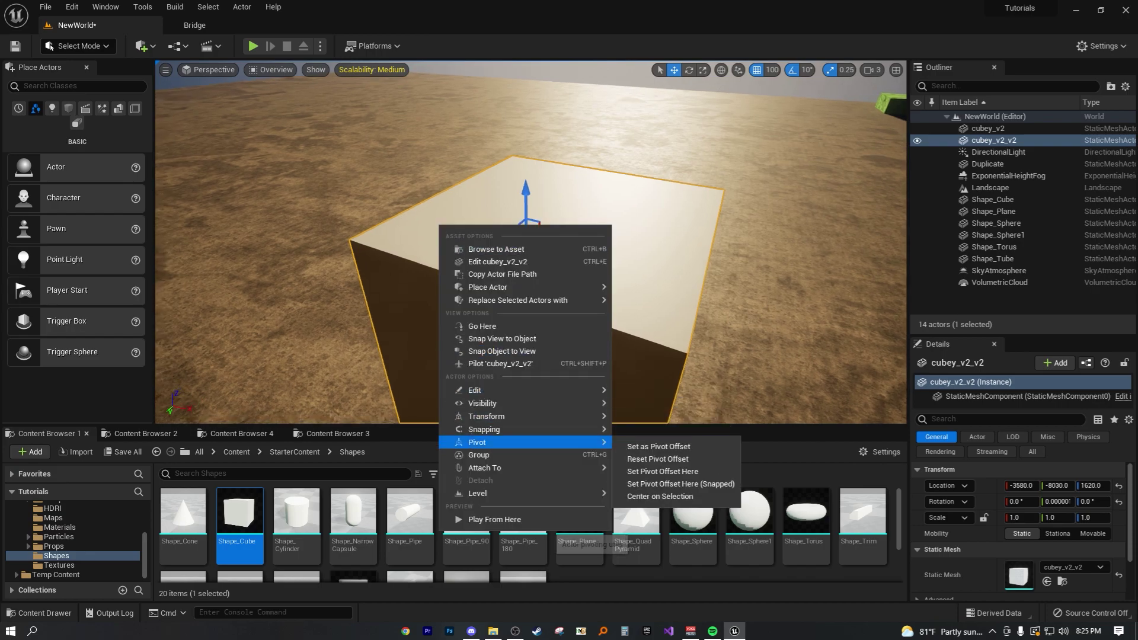
{"action": "left_click", "coordinate": [658, 446]}
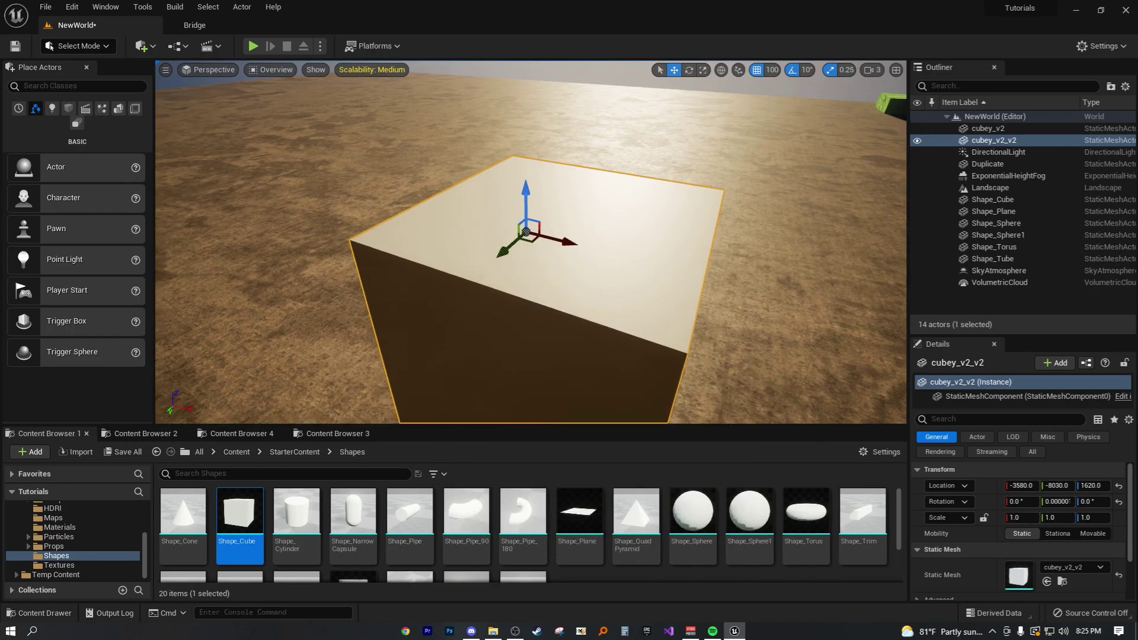
Step: Deselect and reselect the cube to check its saved pivot, and move the cube along X to location -3480
{"action": "left_click", "coordinate": [771, 261]}
{"action": "left_click", "coordinate": [616, 243]}
{"action": "left_click_drag", "start_coordinate": [560, 241], "coordinate": [594, 249]}
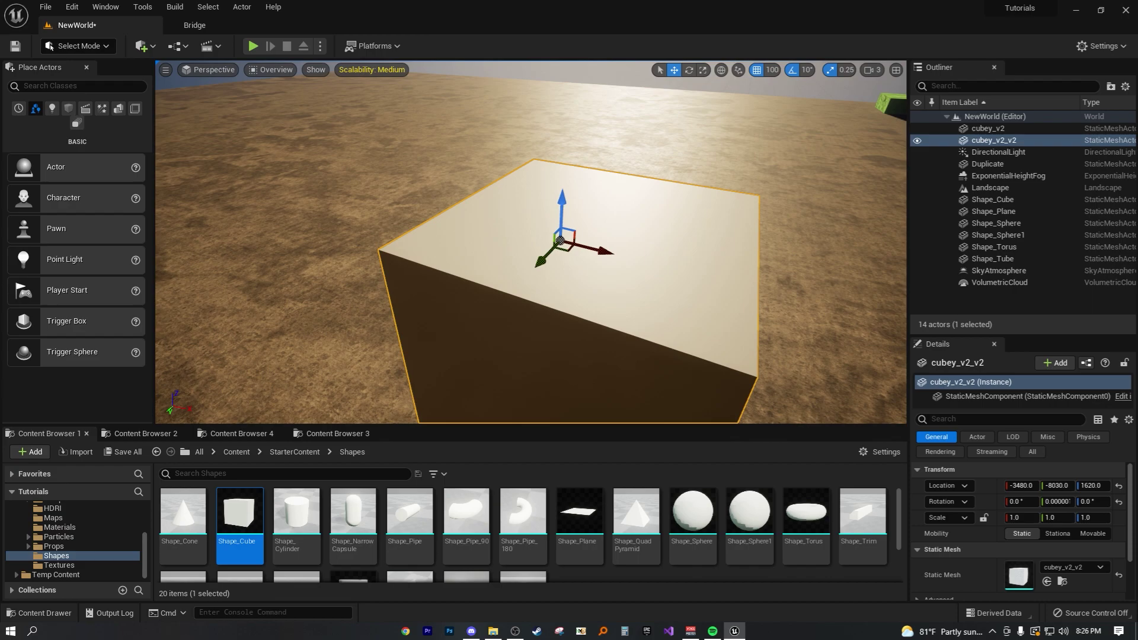
{"action": "right_click_drag", "start_coordinate": [531, 242], "coordinate": [596, 291]}
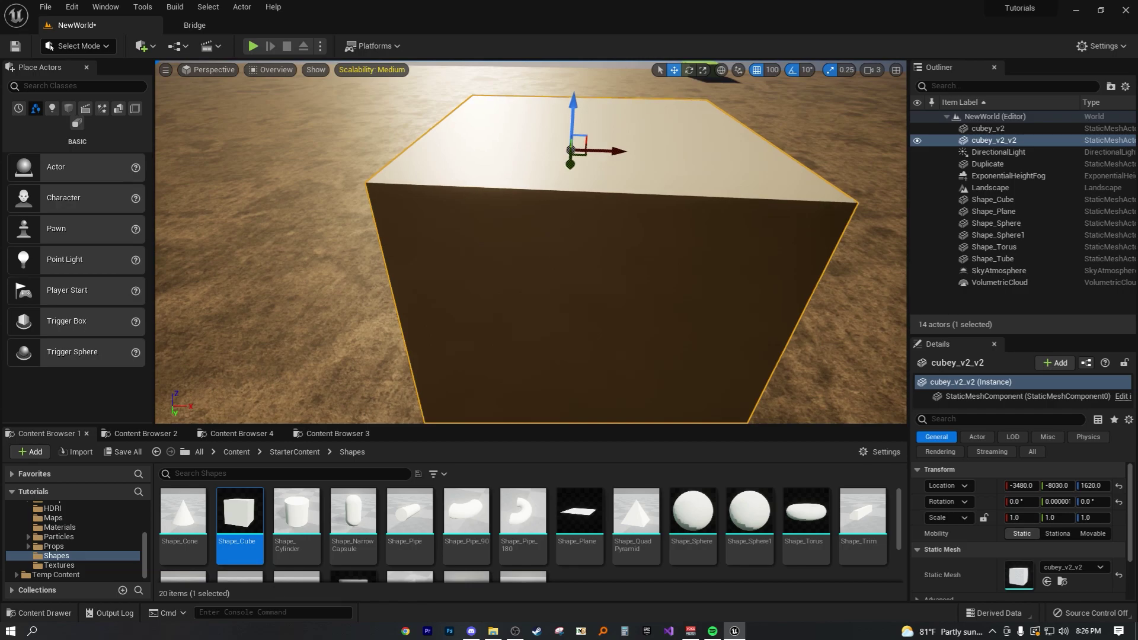
{"action": "right_click_drag", "start_coordinate": [532, 241], "coordinate": [548, 205]}
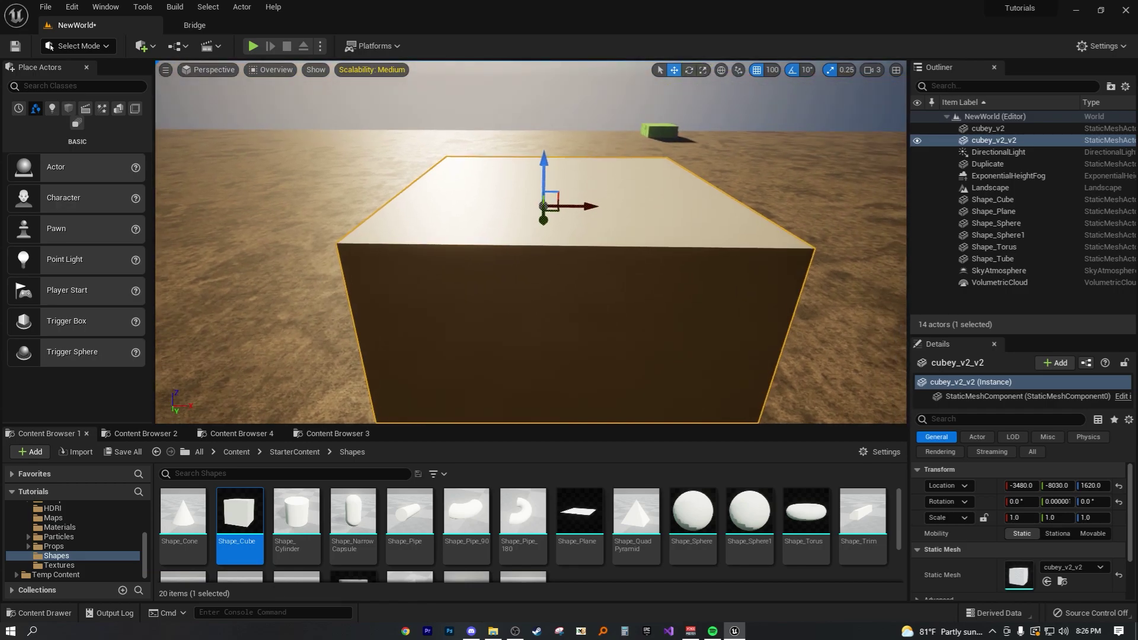